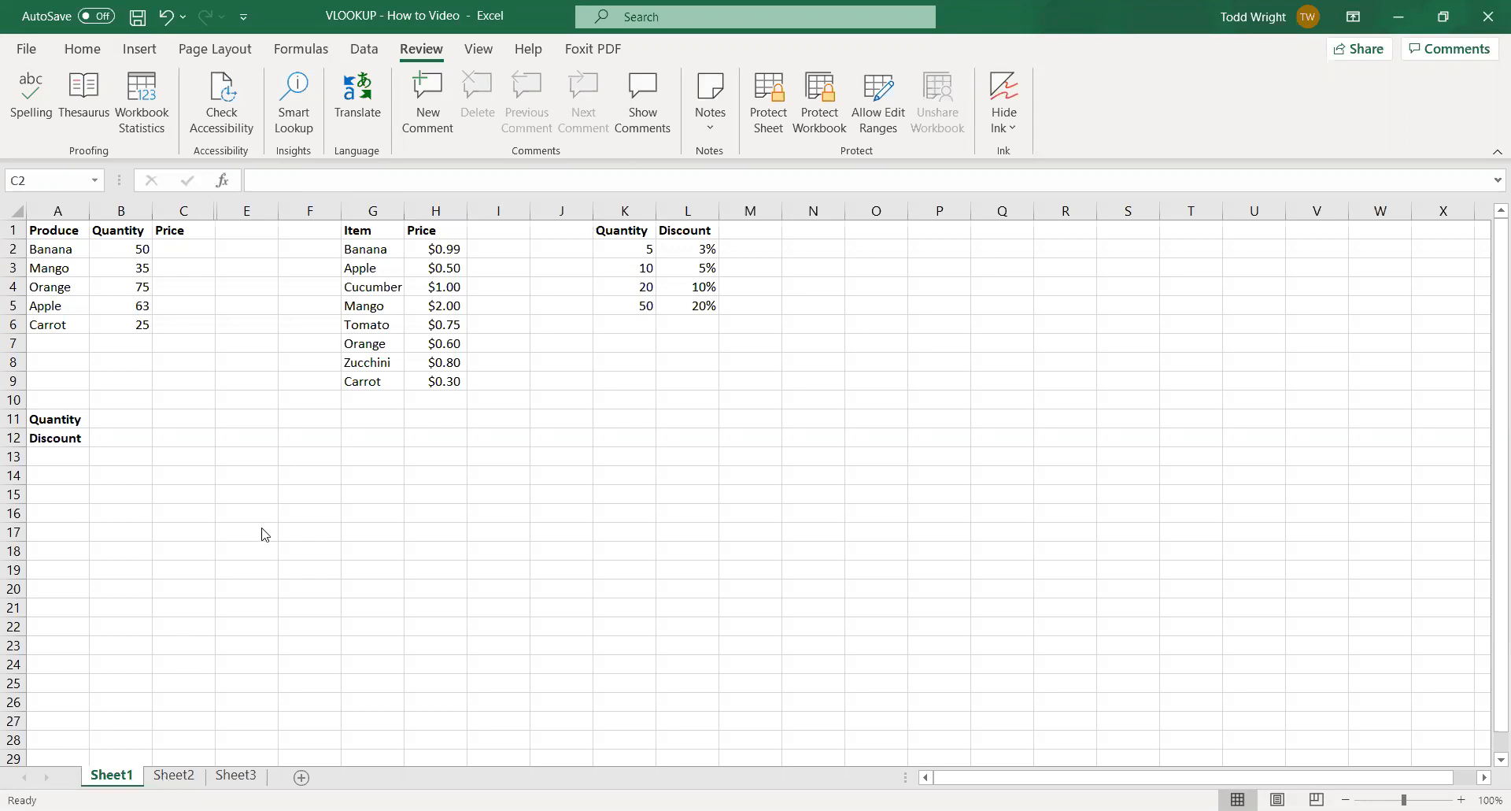
Step: Look through the driver tables on Sheet2 and Sheet3, and return to the produce table on Sheet1
{"action": "left_click", "coordinate": [174, 777]}
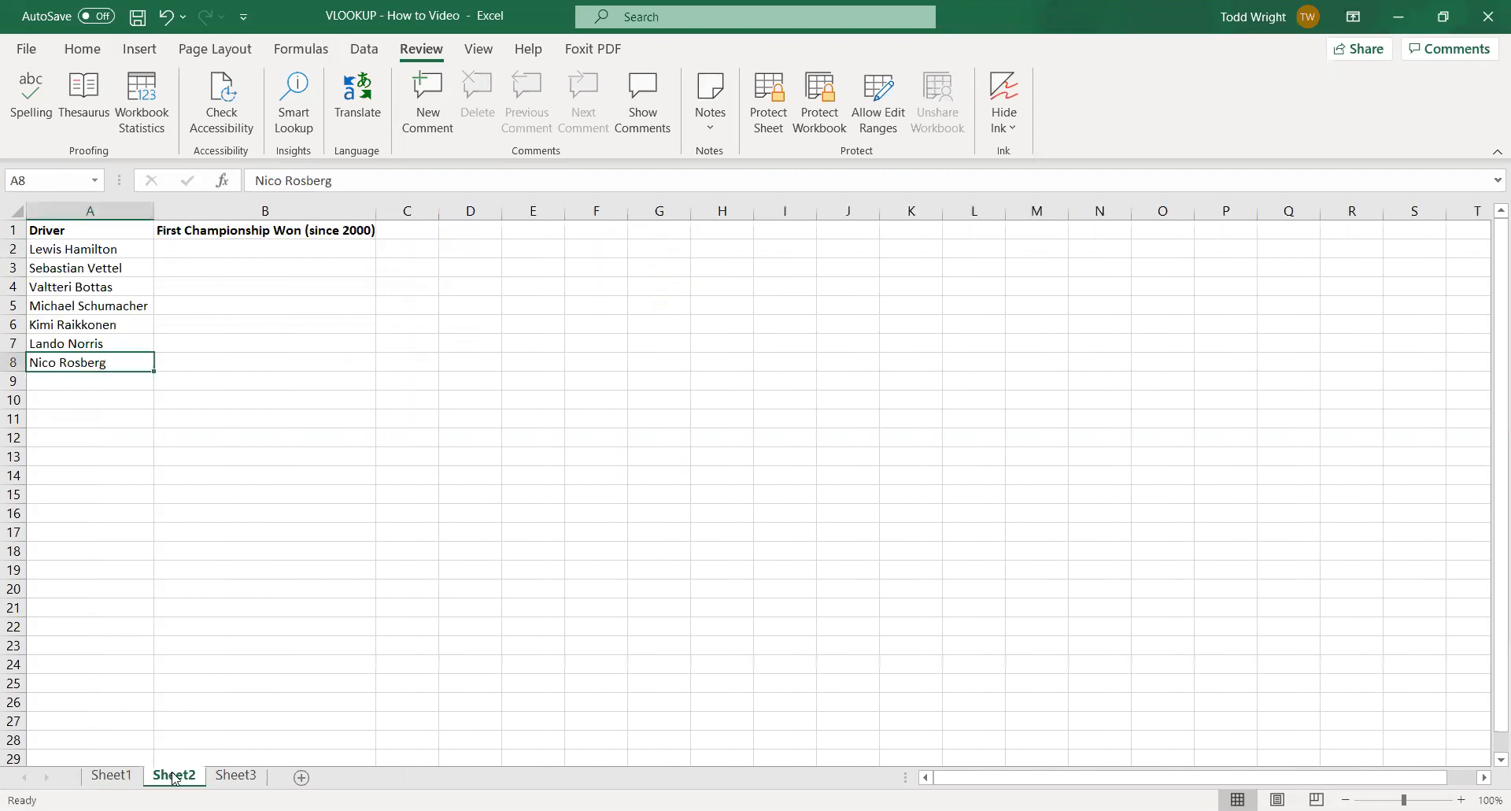
{"action": "left_click", "coordinate": [223, 777]}
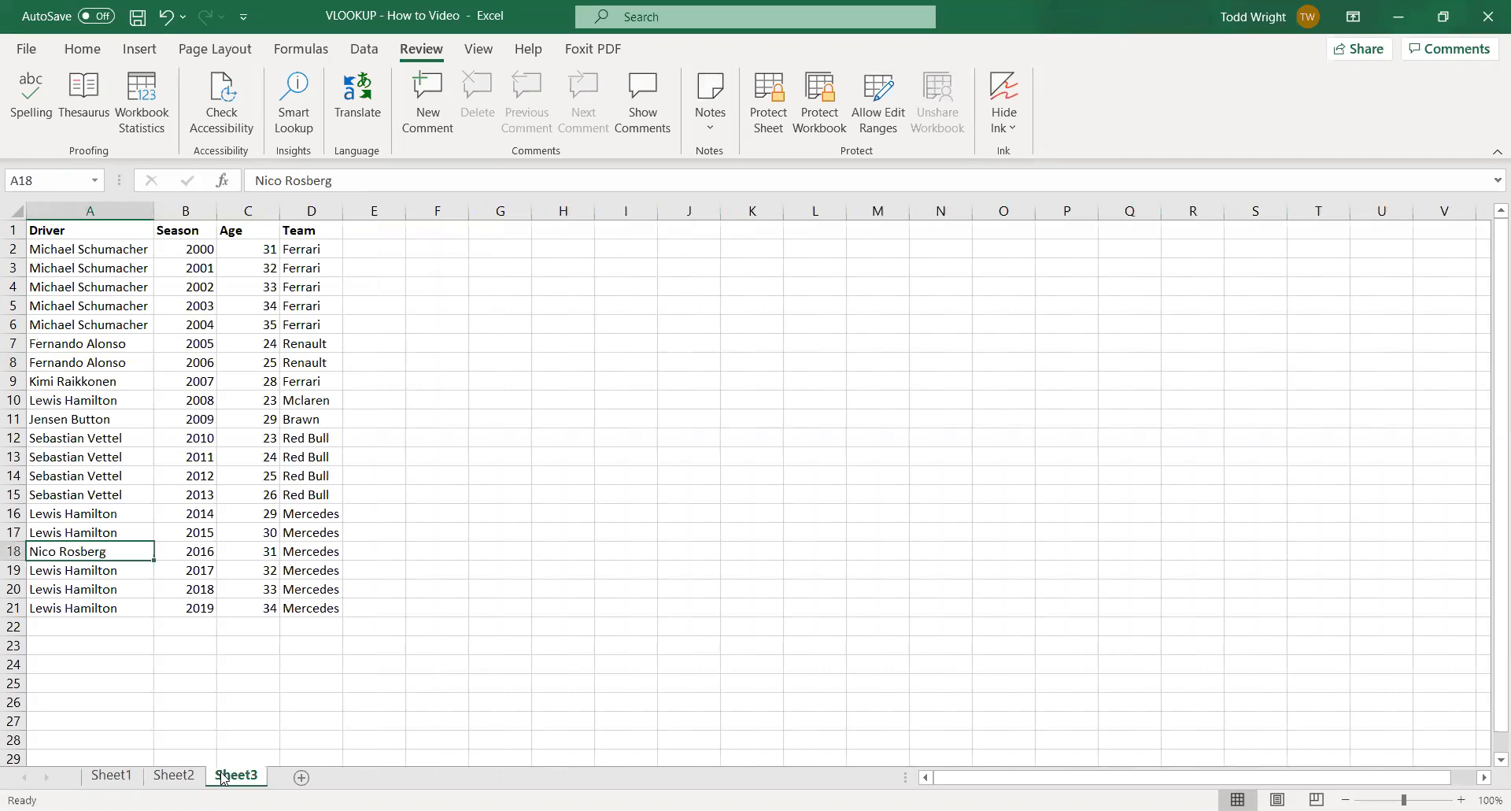
{"action": "left_click", "coordinate": [183, 778]}
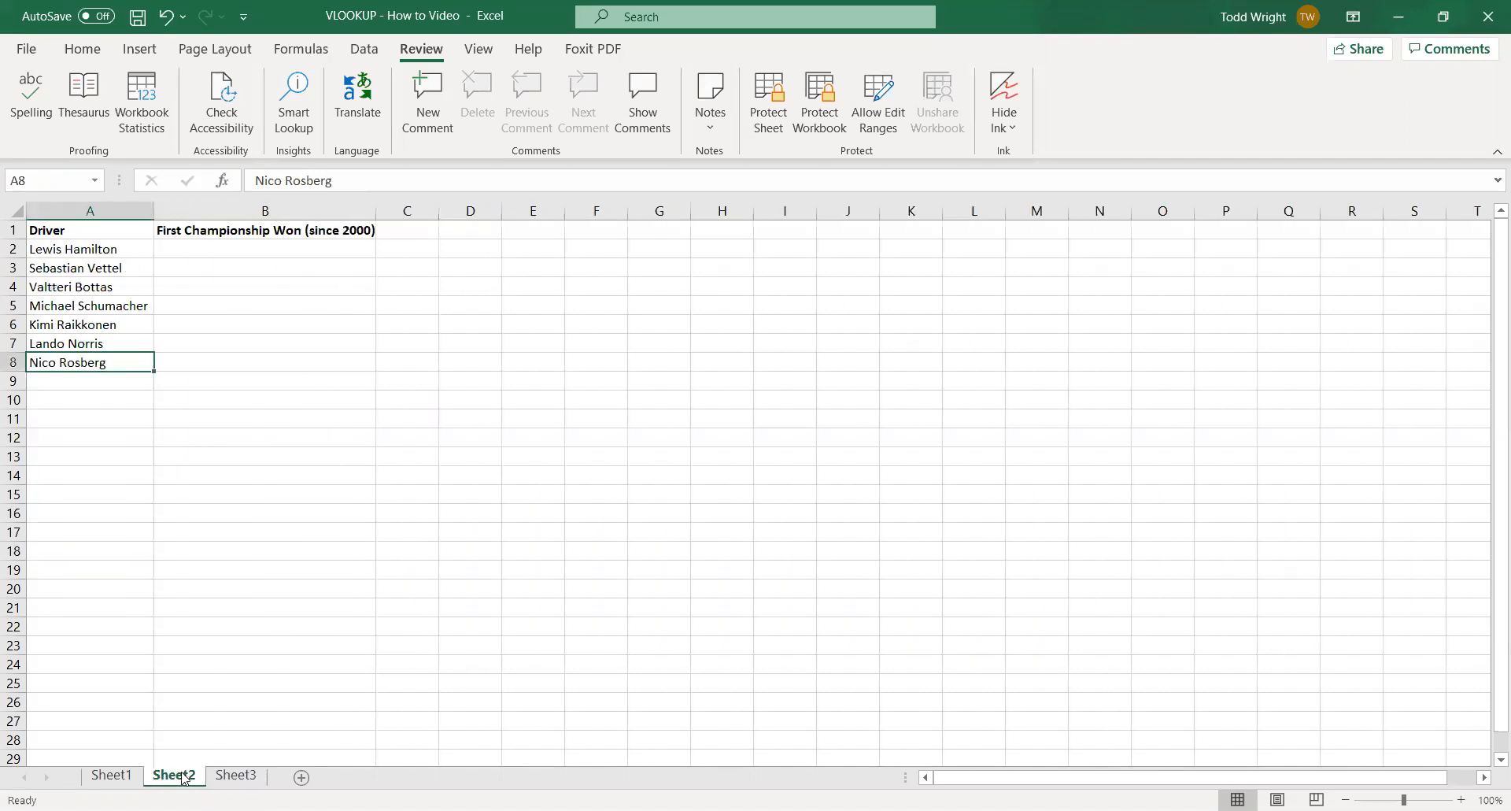
{"action": "left_click", "coordinate": [122, 779]}
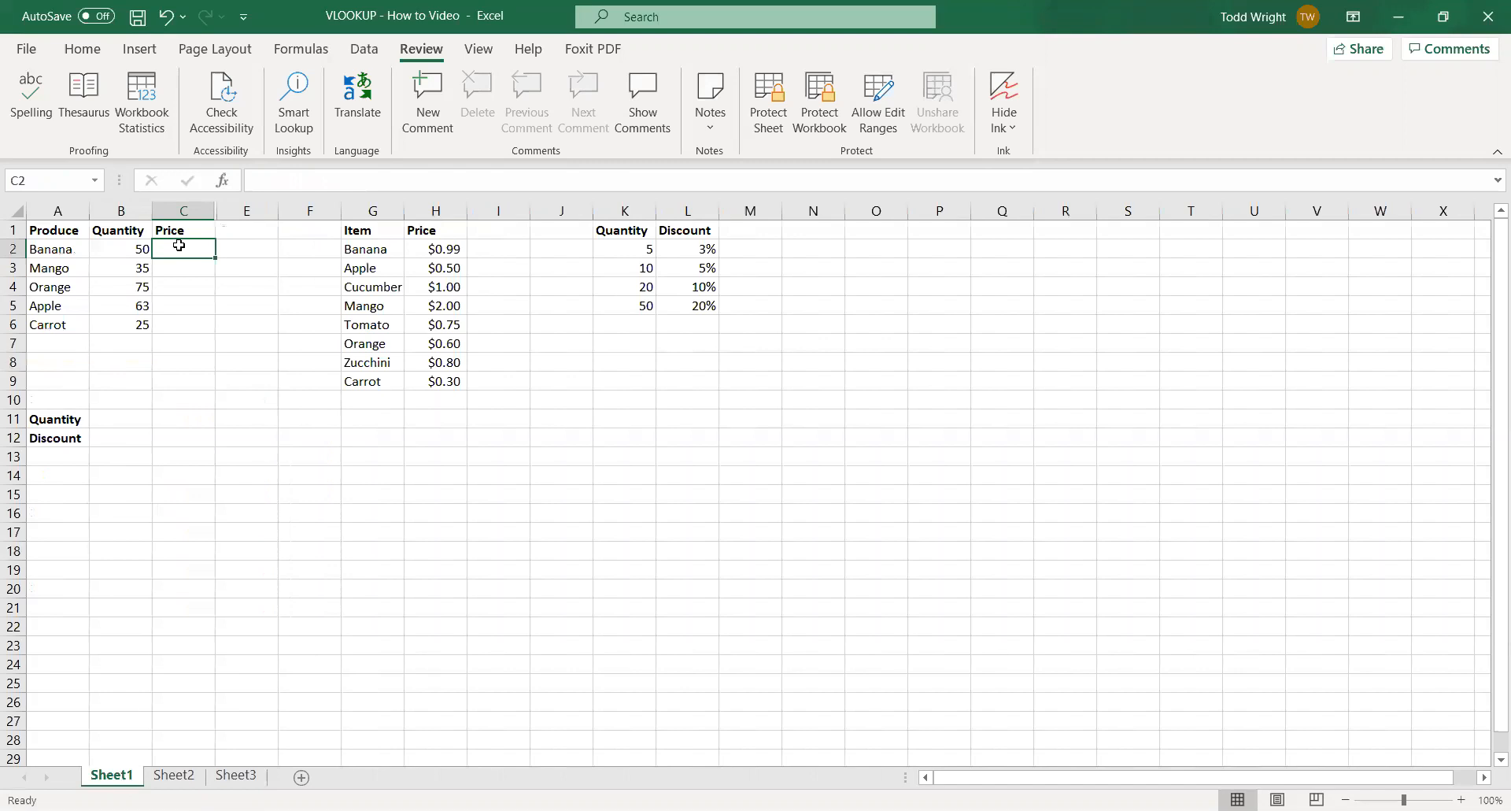
{"action": "left_click_drag", "start_coordinate": [59, 230], "coordinate": [183, 317]}
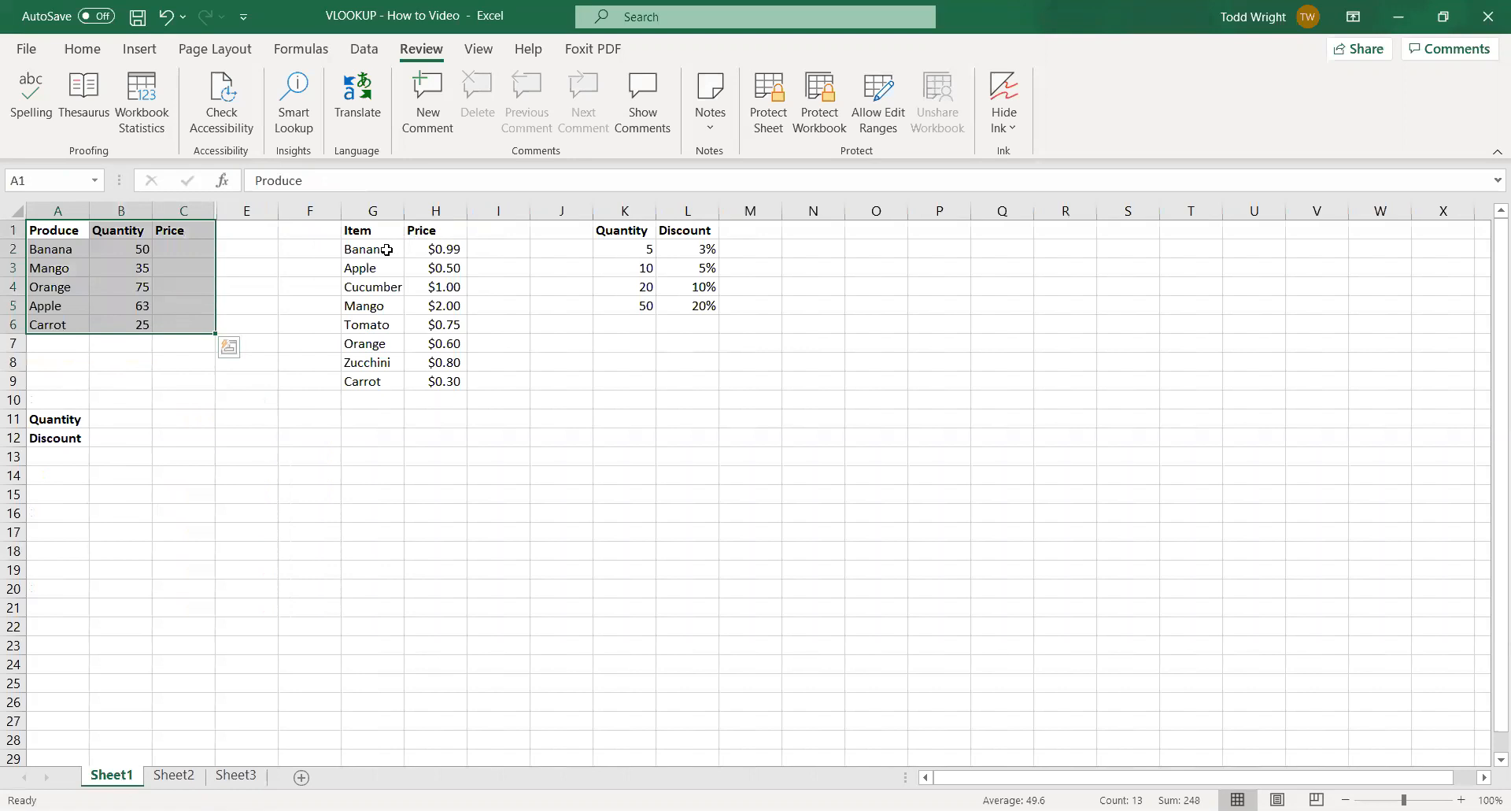
Step: Enter =VLOOKUP(A2,G:H,2,0) in C2 for Banana's exact-match price and fill the formula down to C6
{"action": "left_click", "coordinate": [202, 252]}
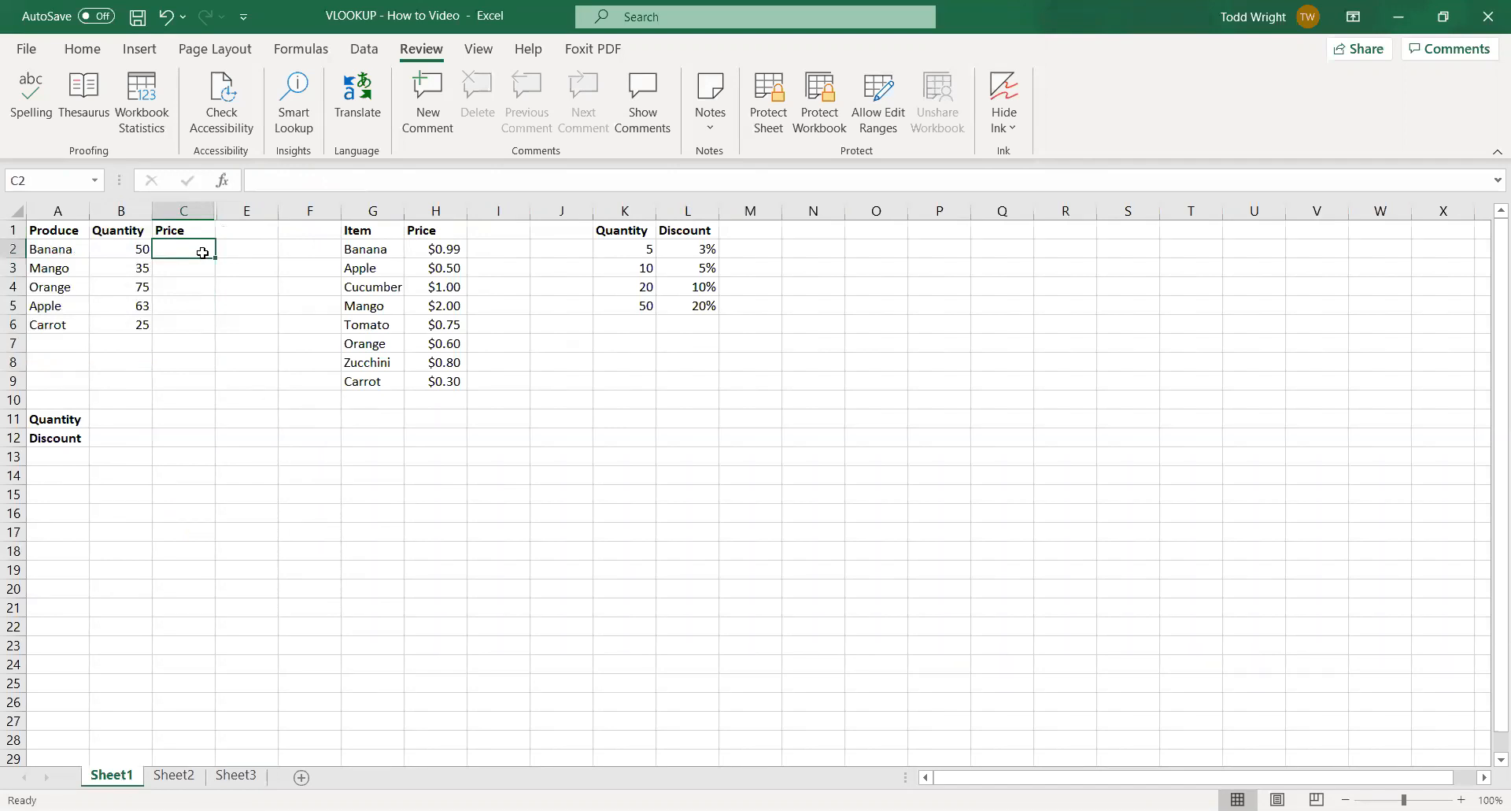
{"action": "type", "text": "="}
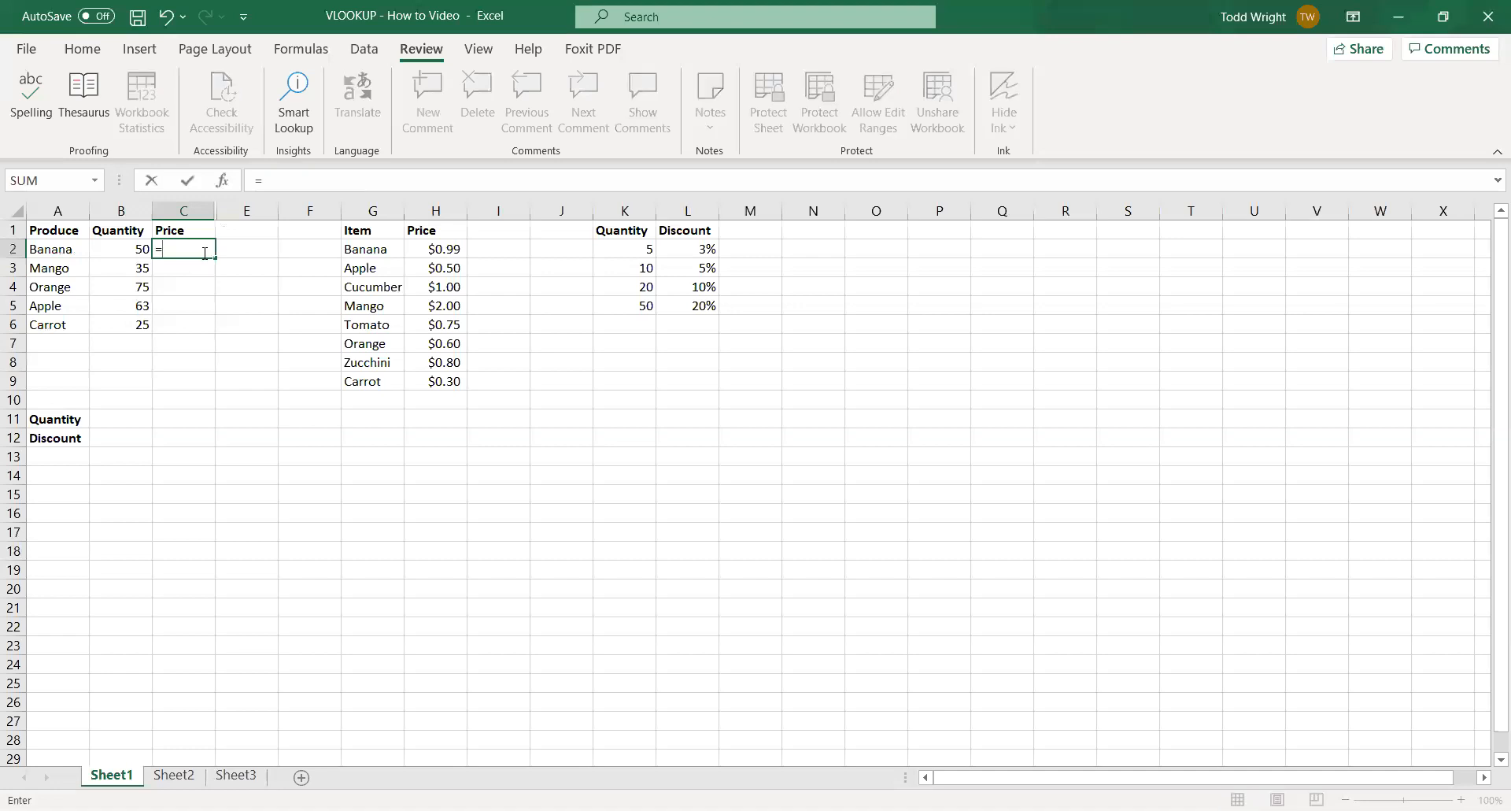
{"action": "type", "text": "Vlook"}
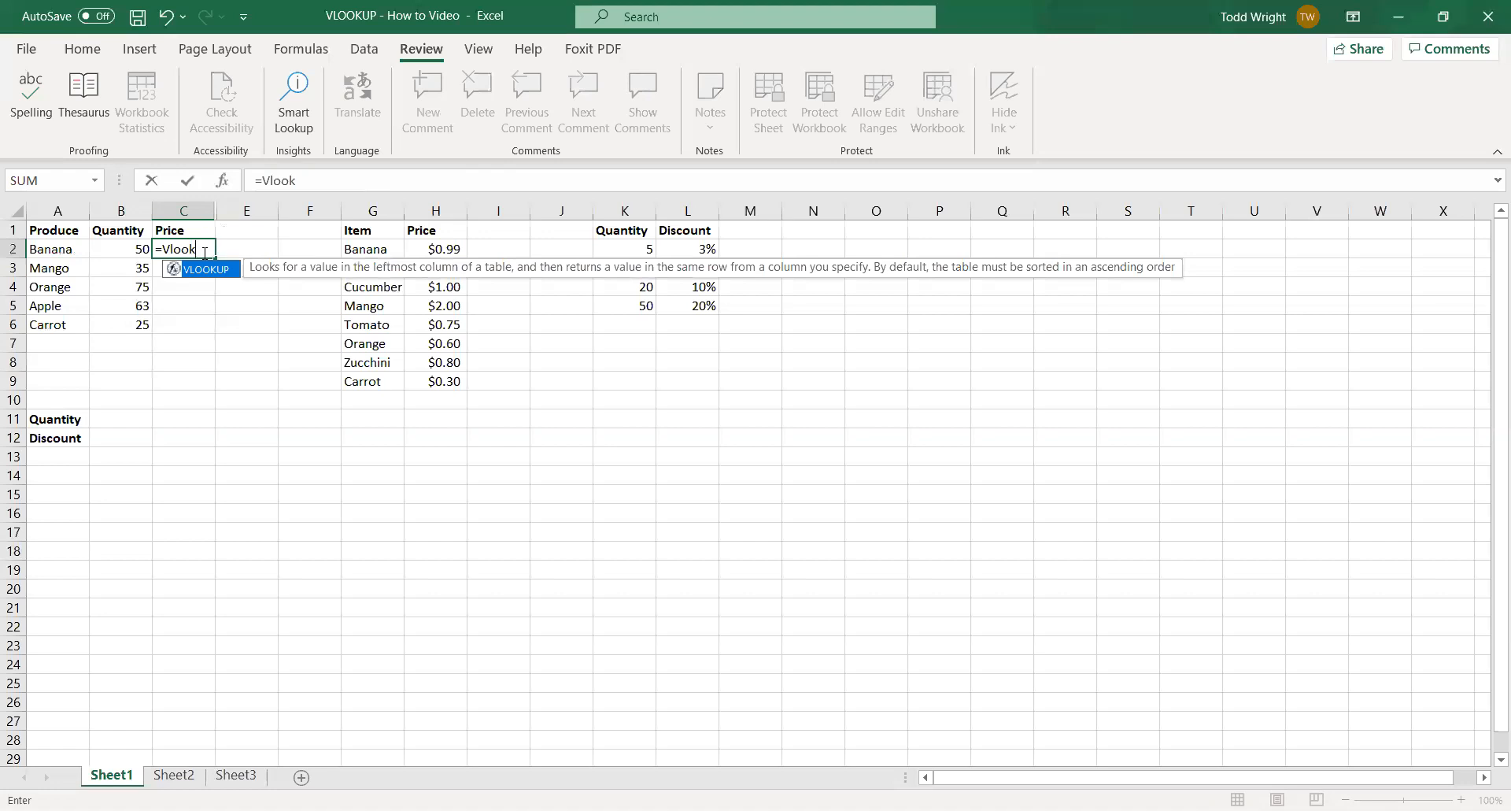
{"action": "key", "text": "Tab"}
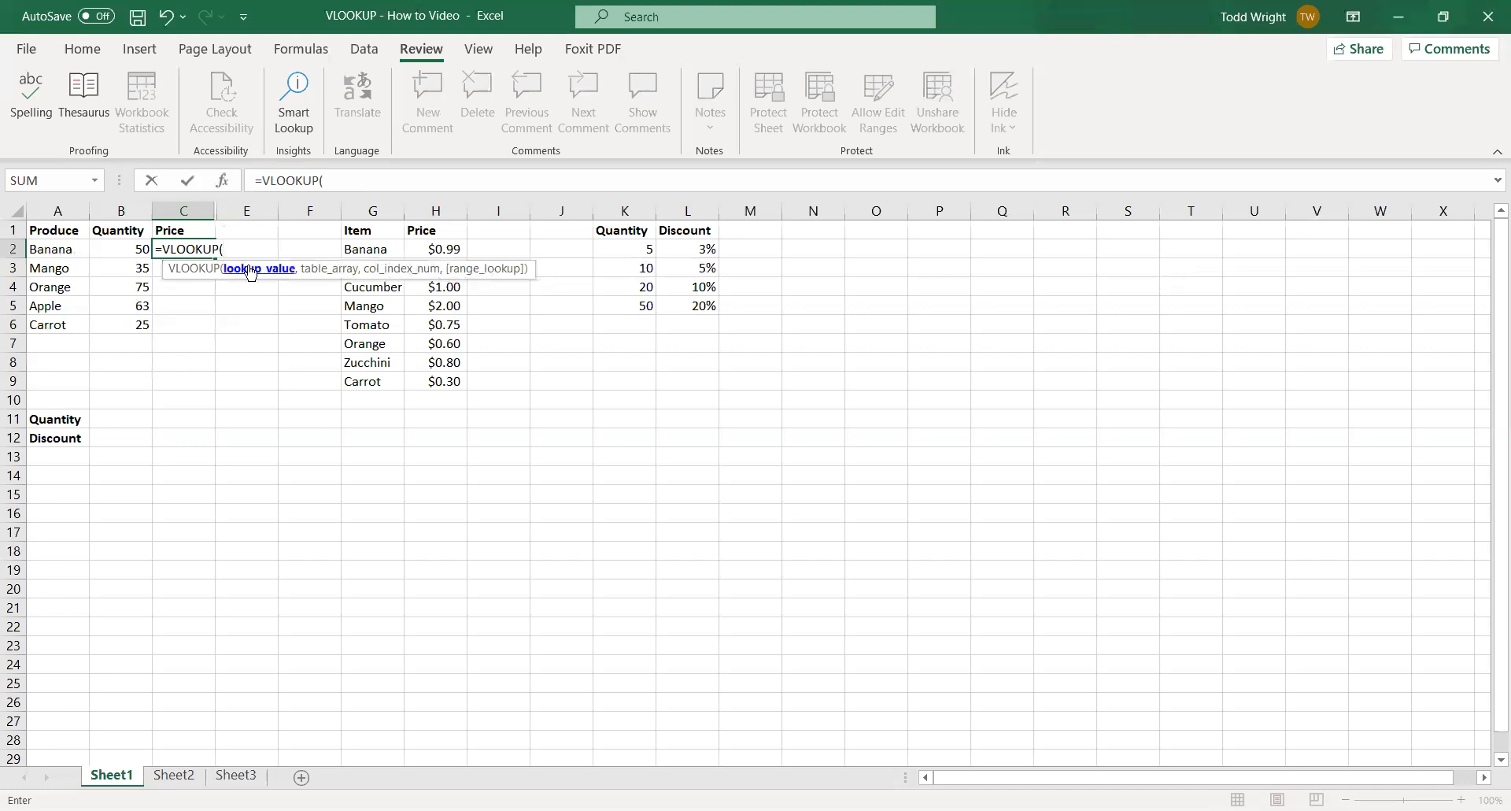
{"action": "left_click", "coordinate": [58, 253]}
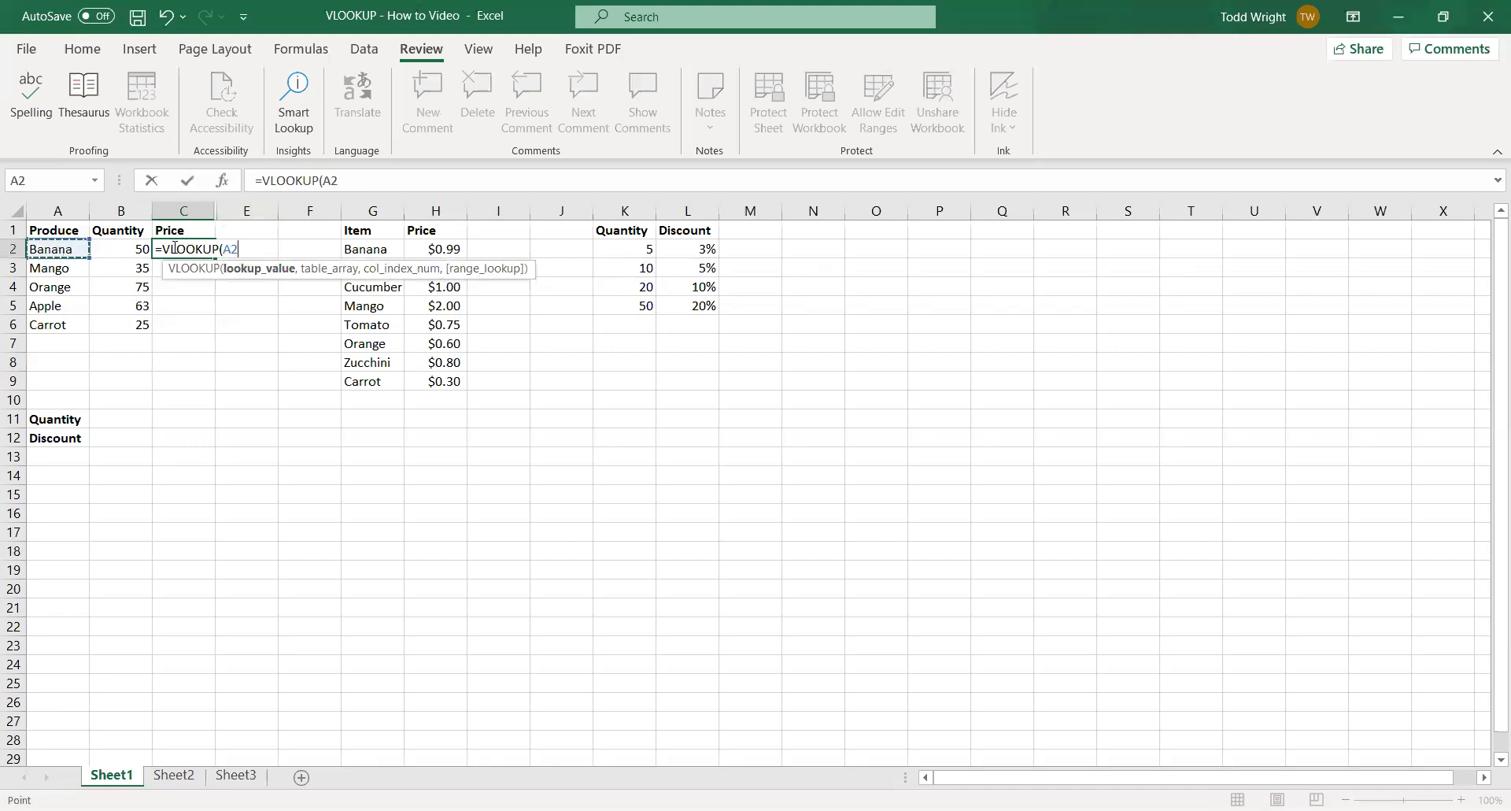
{"action": "type", "text": ","}
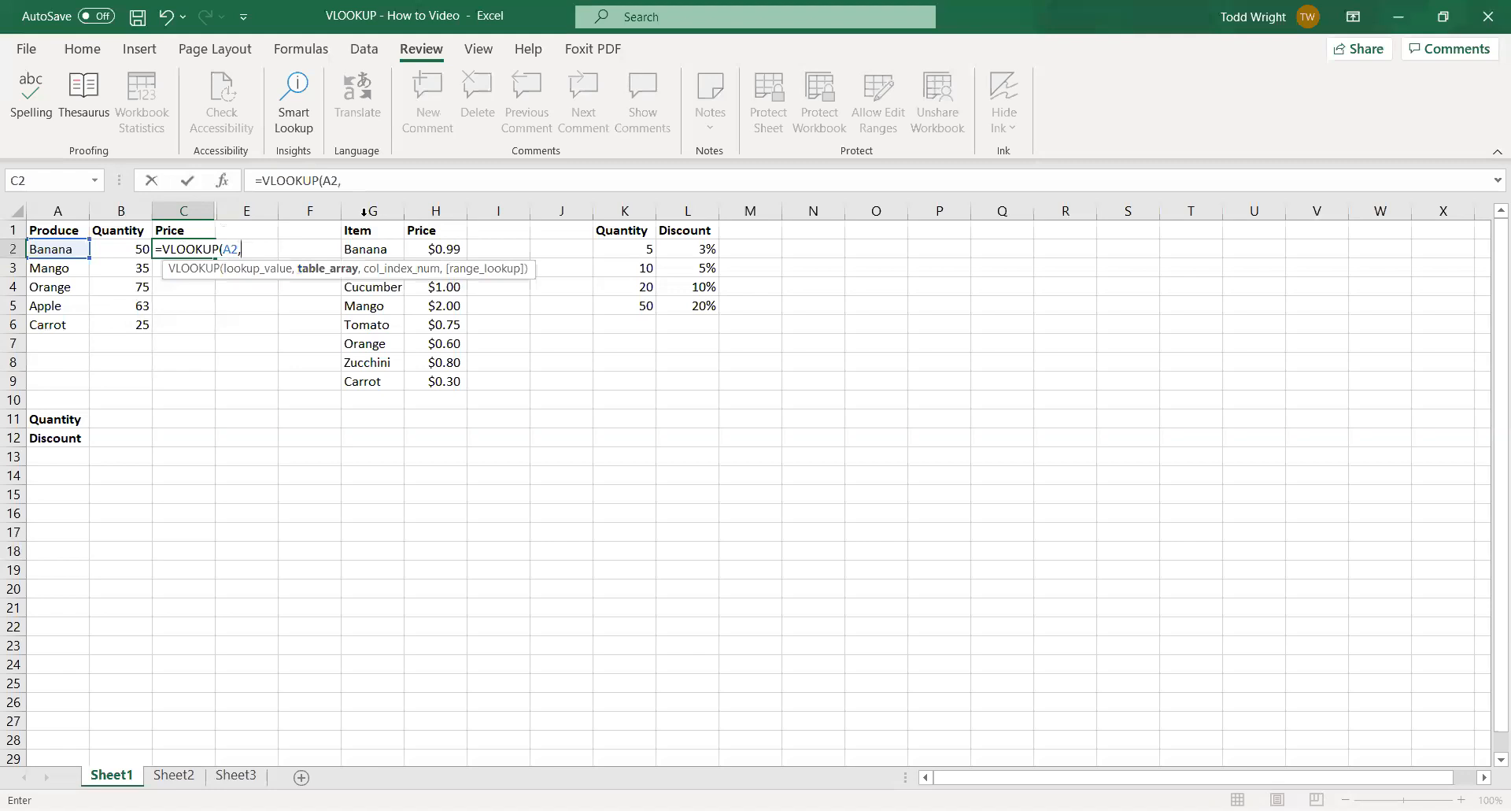
{"action": "left_click_drag", "start_coordinate": [363, 211], "coordinate": [423, 214]}
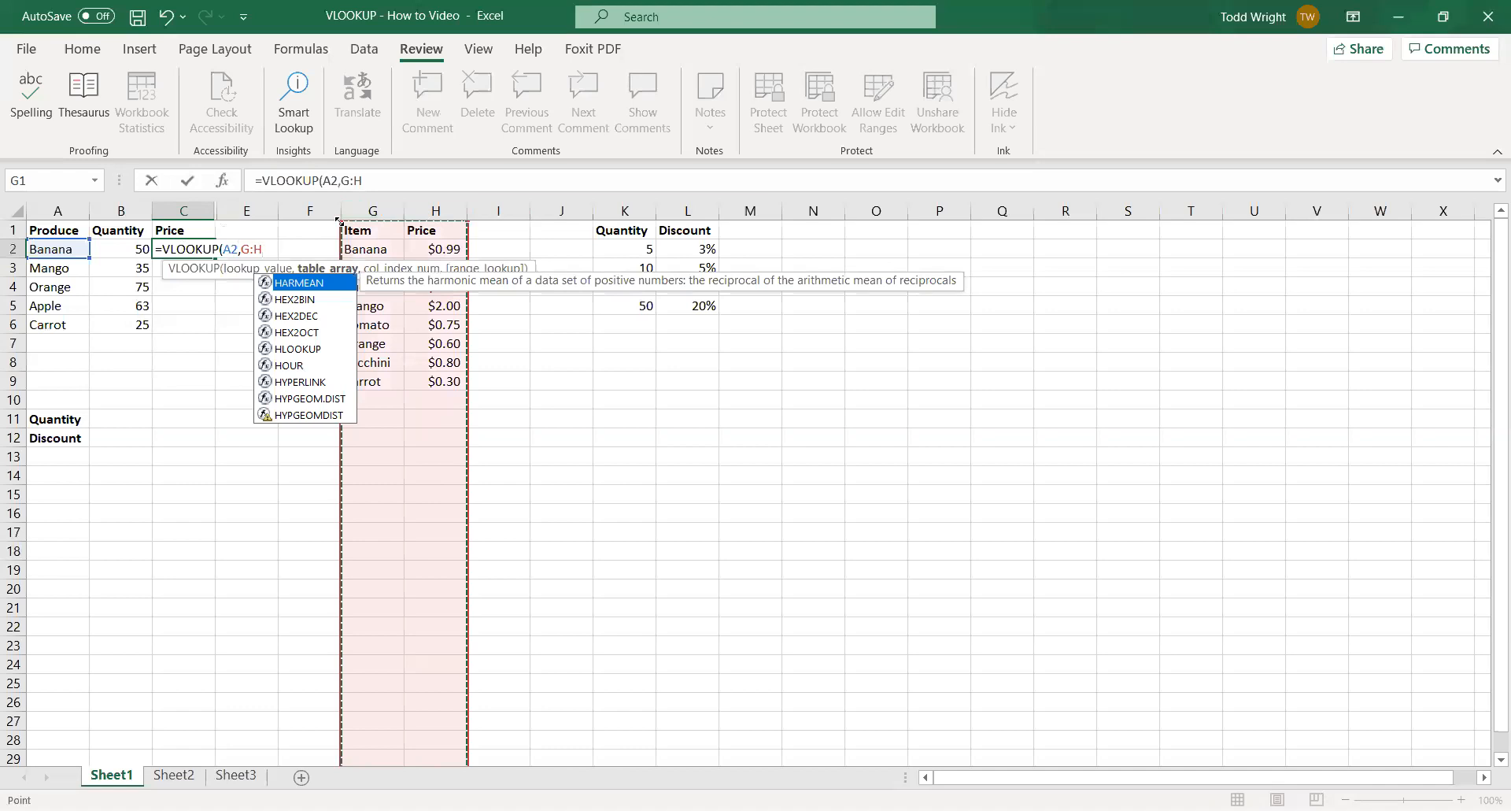
{"action": "type", "text": ",2"}
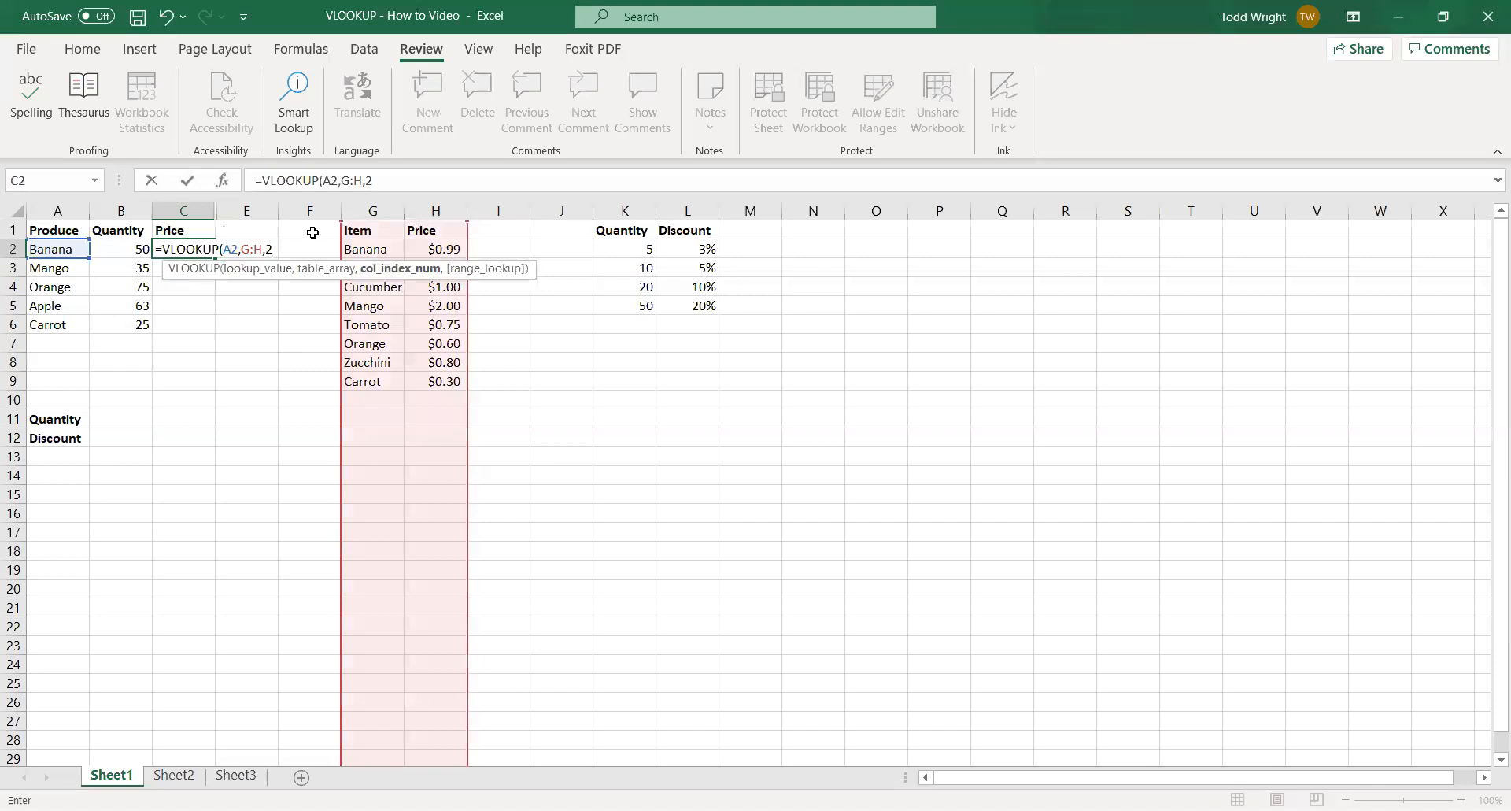
{"action": "type", "text": ","}
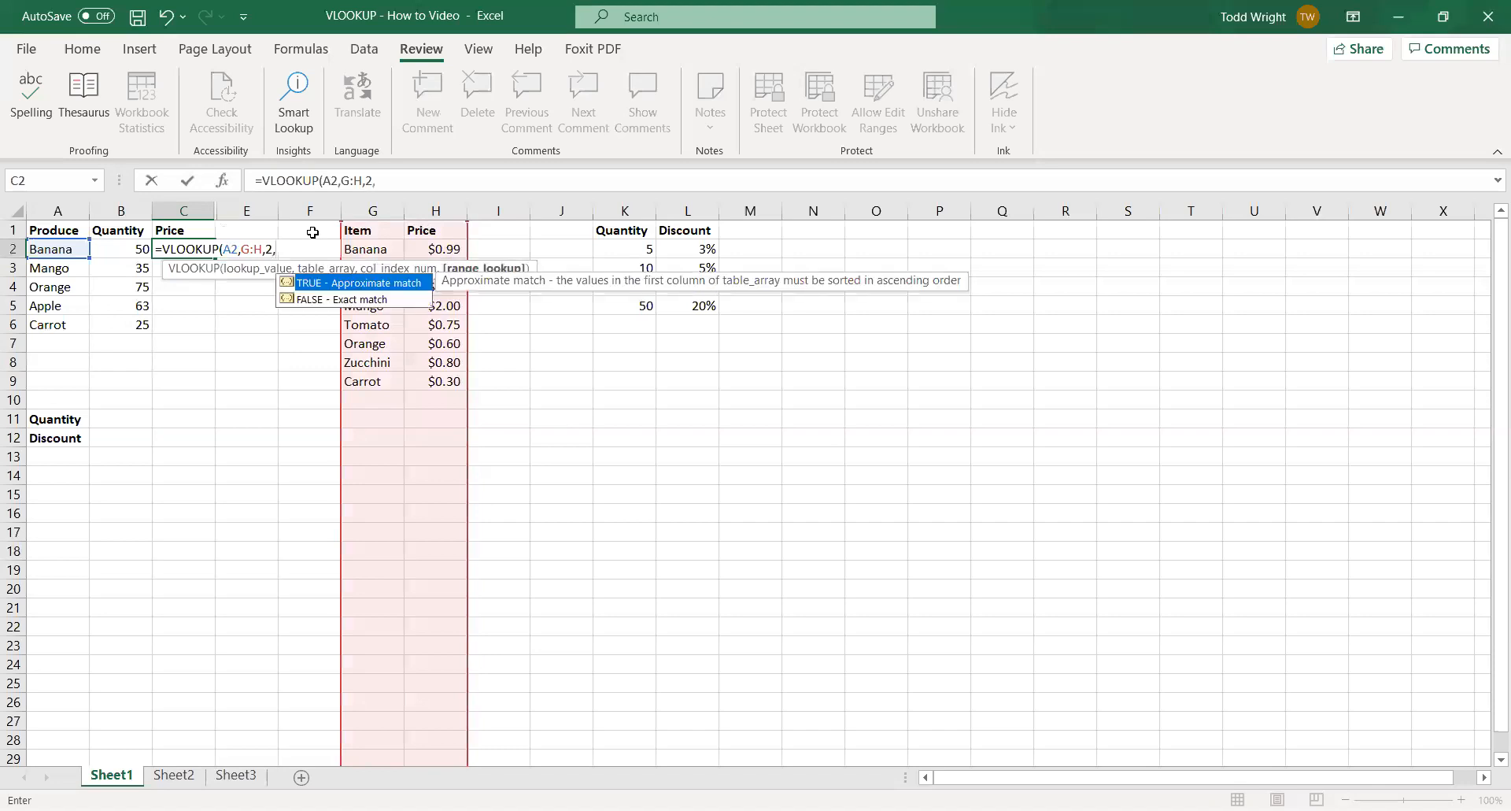
{"action": "type", "text": "0)"}
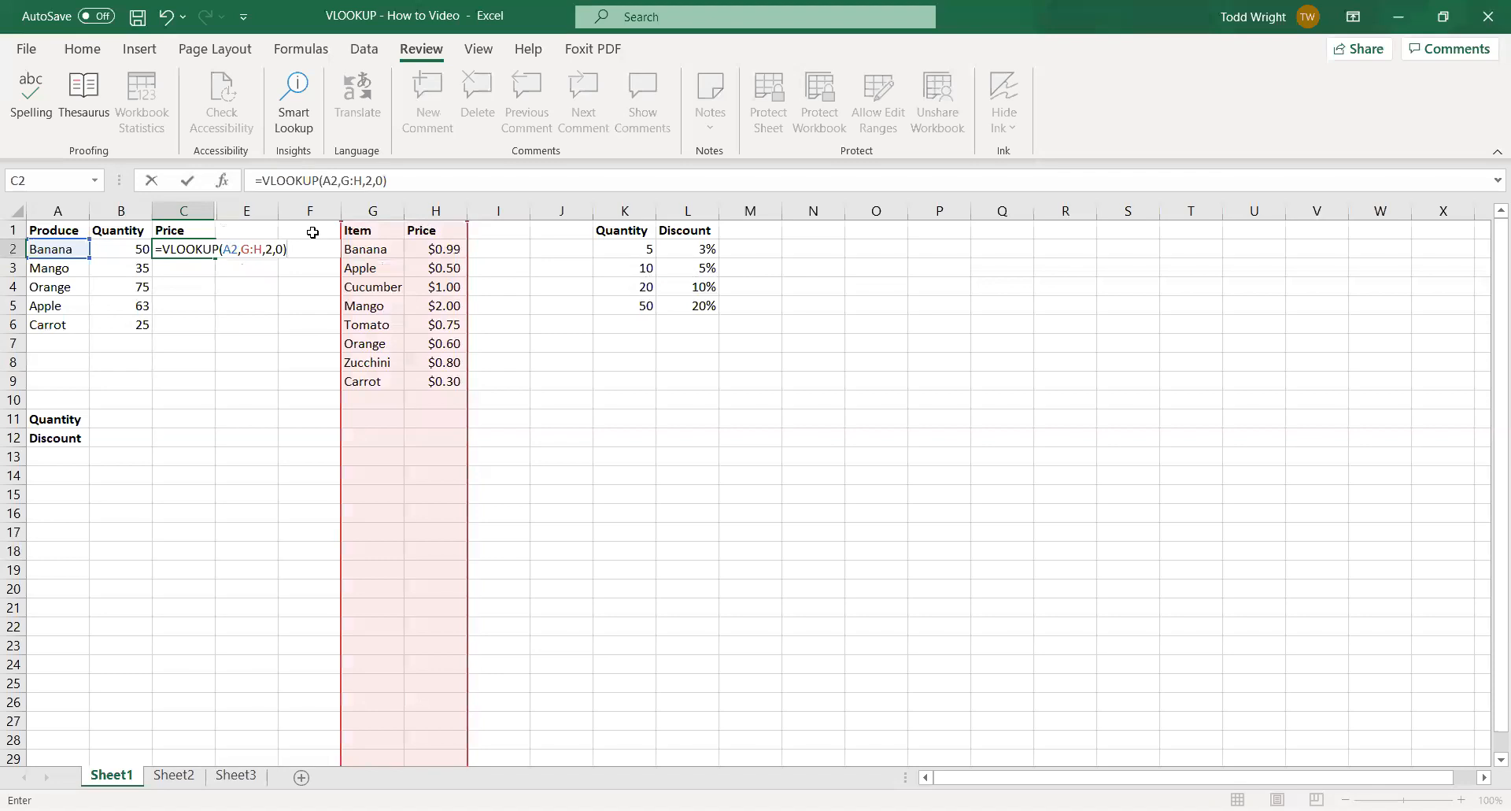
{"action": "key", "text": "Return"}
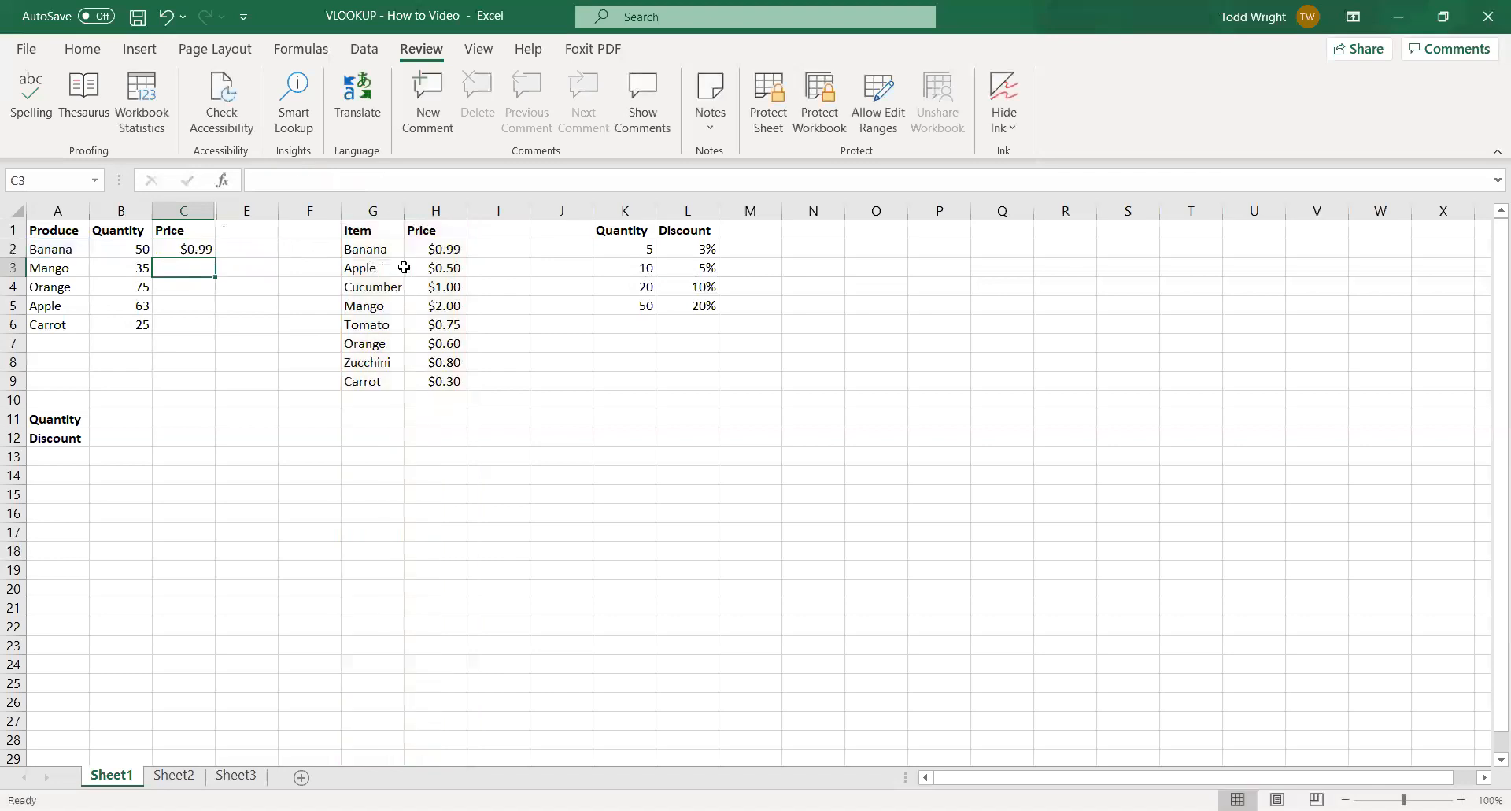
{"action": "left_click", "coordinate": [208, 250]}
{"action": "left_click_drag", "start_coordinate": [209, 252], "coordinate": [207, 328]}
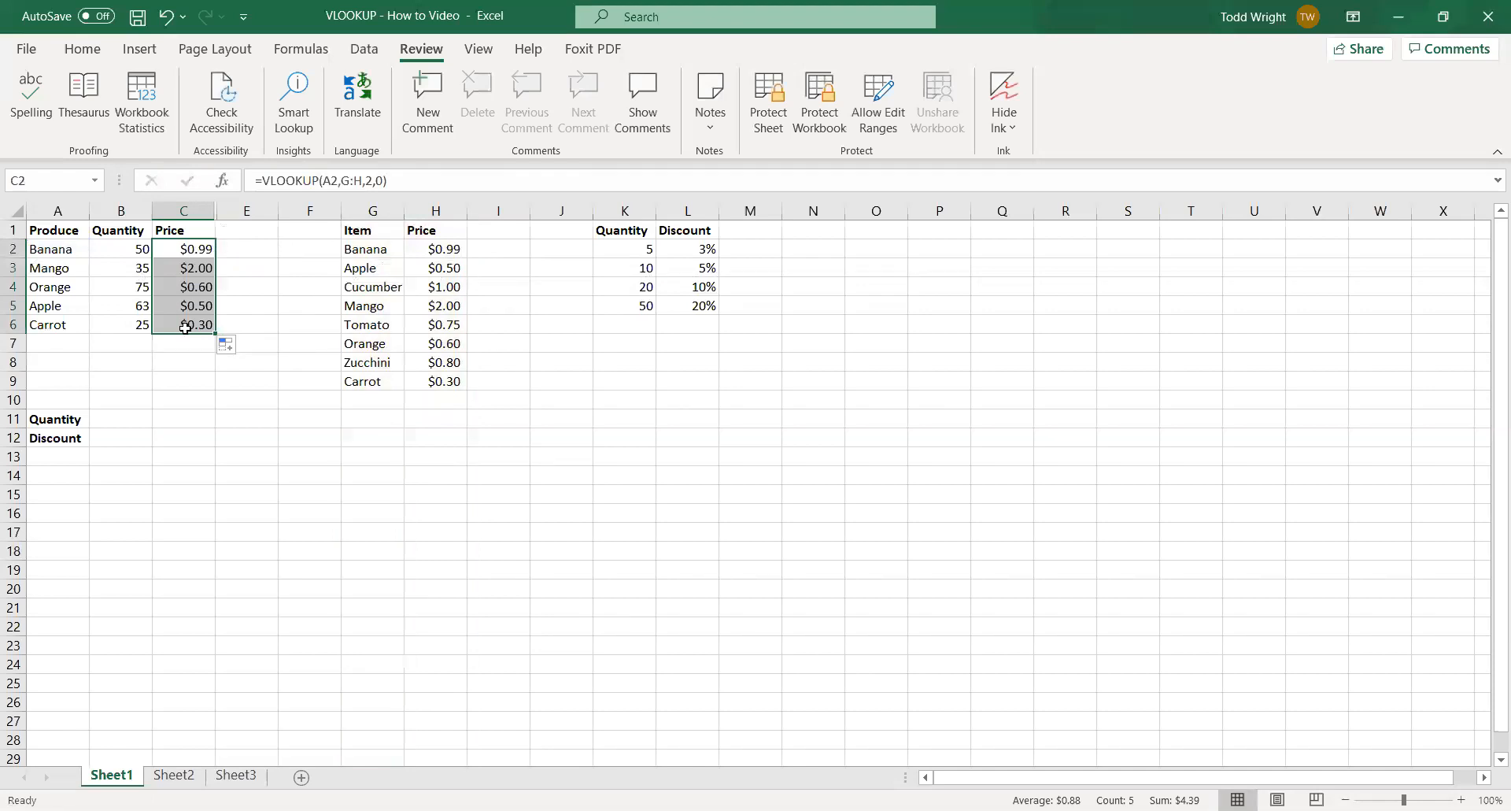
Step: Unhide column D (Revenue if sold) and fill the revenue formula from D2 down to D6
{"action": "right_click", "coordinate": [217, 219]}
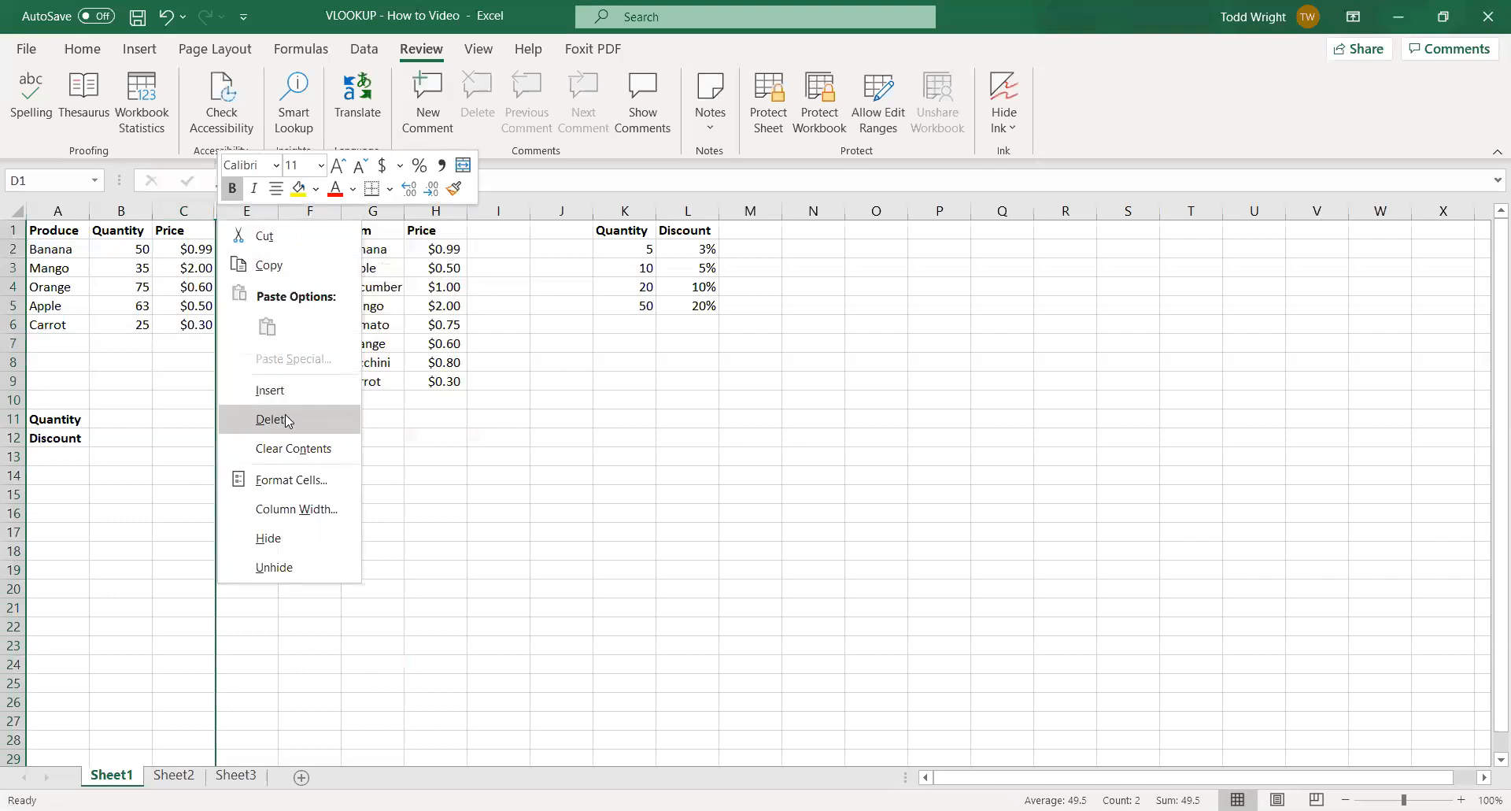
{"action": "left_click", "coordinate": [277, 568]}
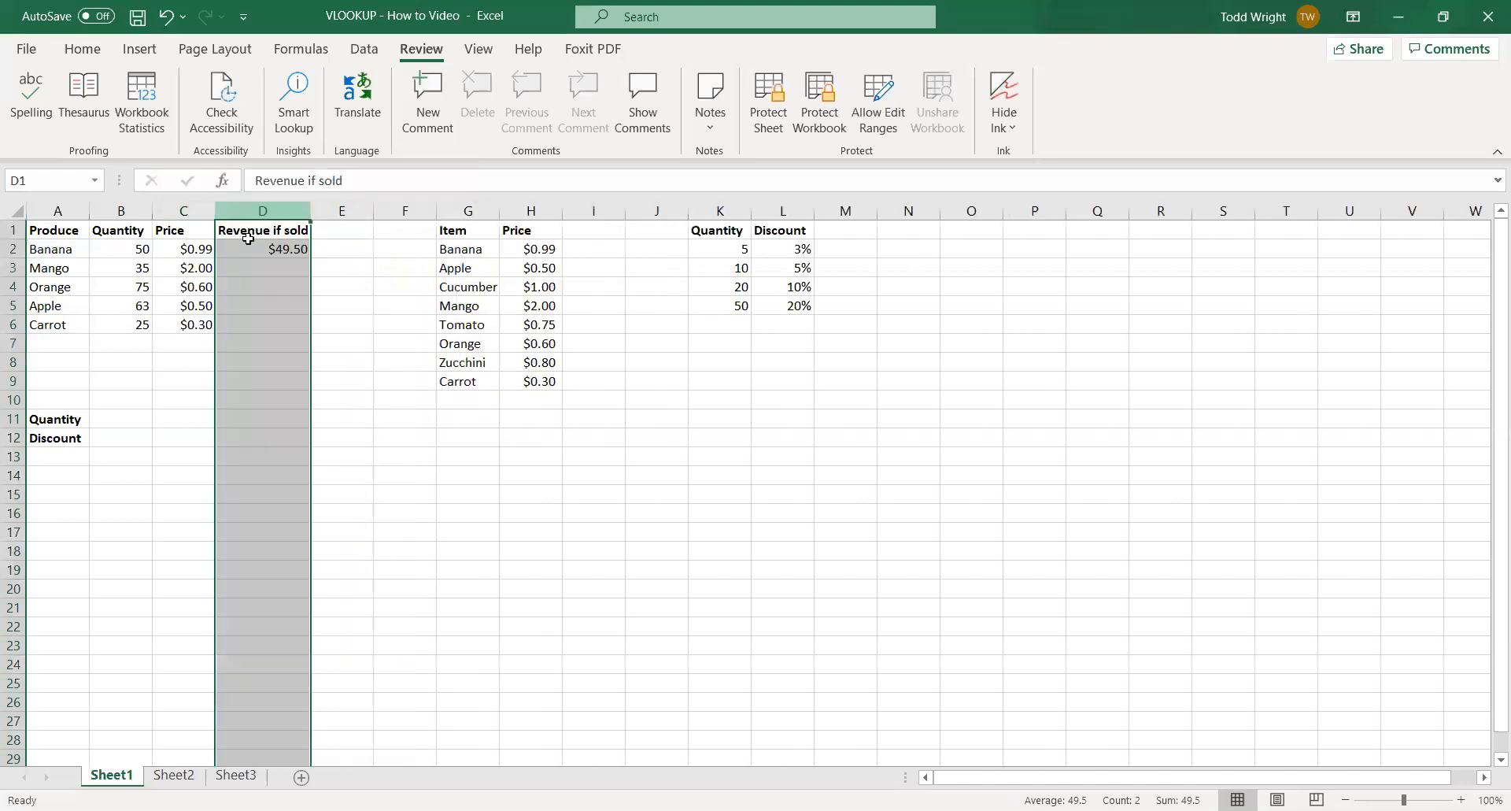
{"action": "left_click", "coordinate": [188, 247]}
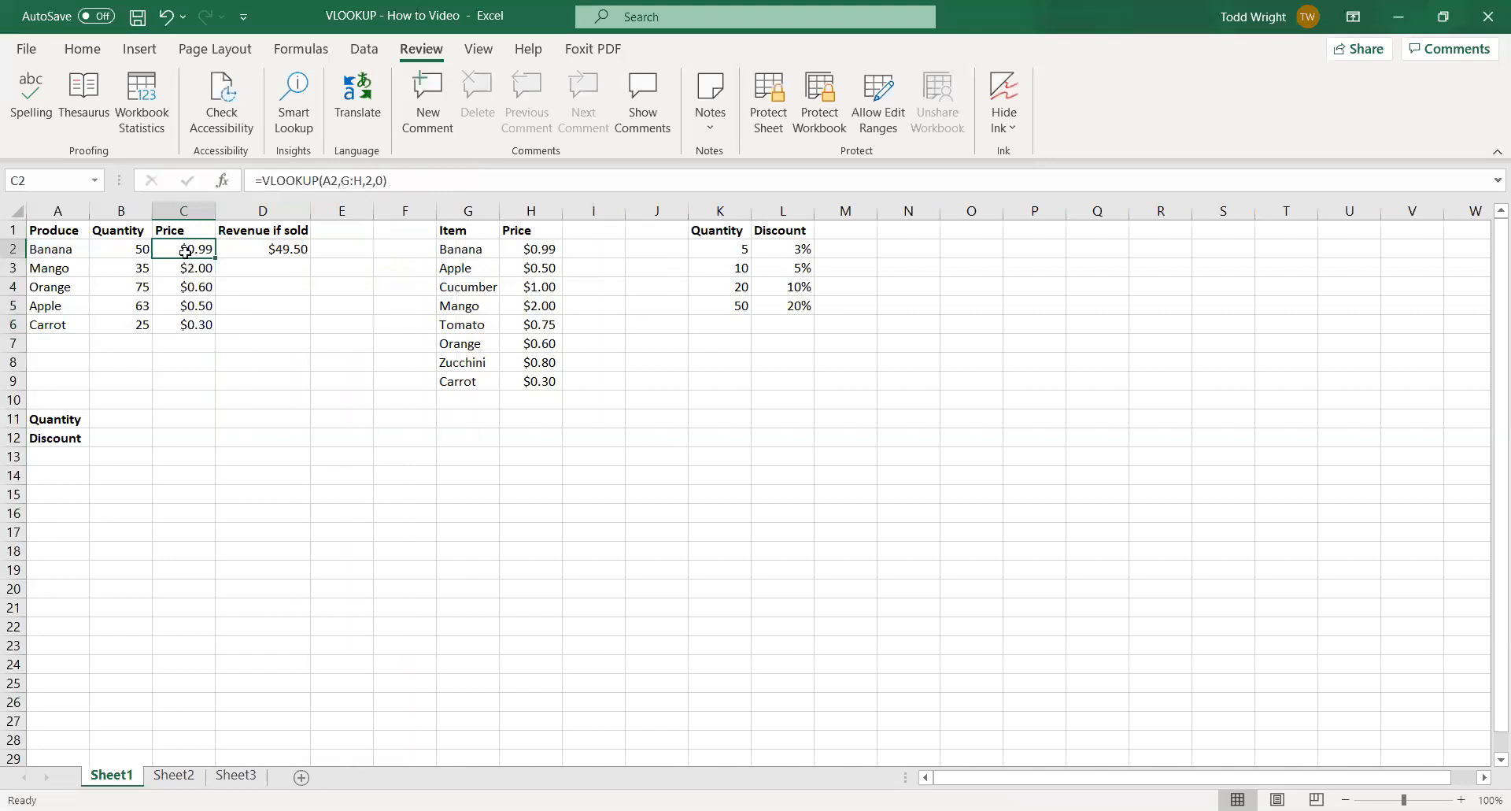
{"action": "left_click", "coordinate": [243, 248]}
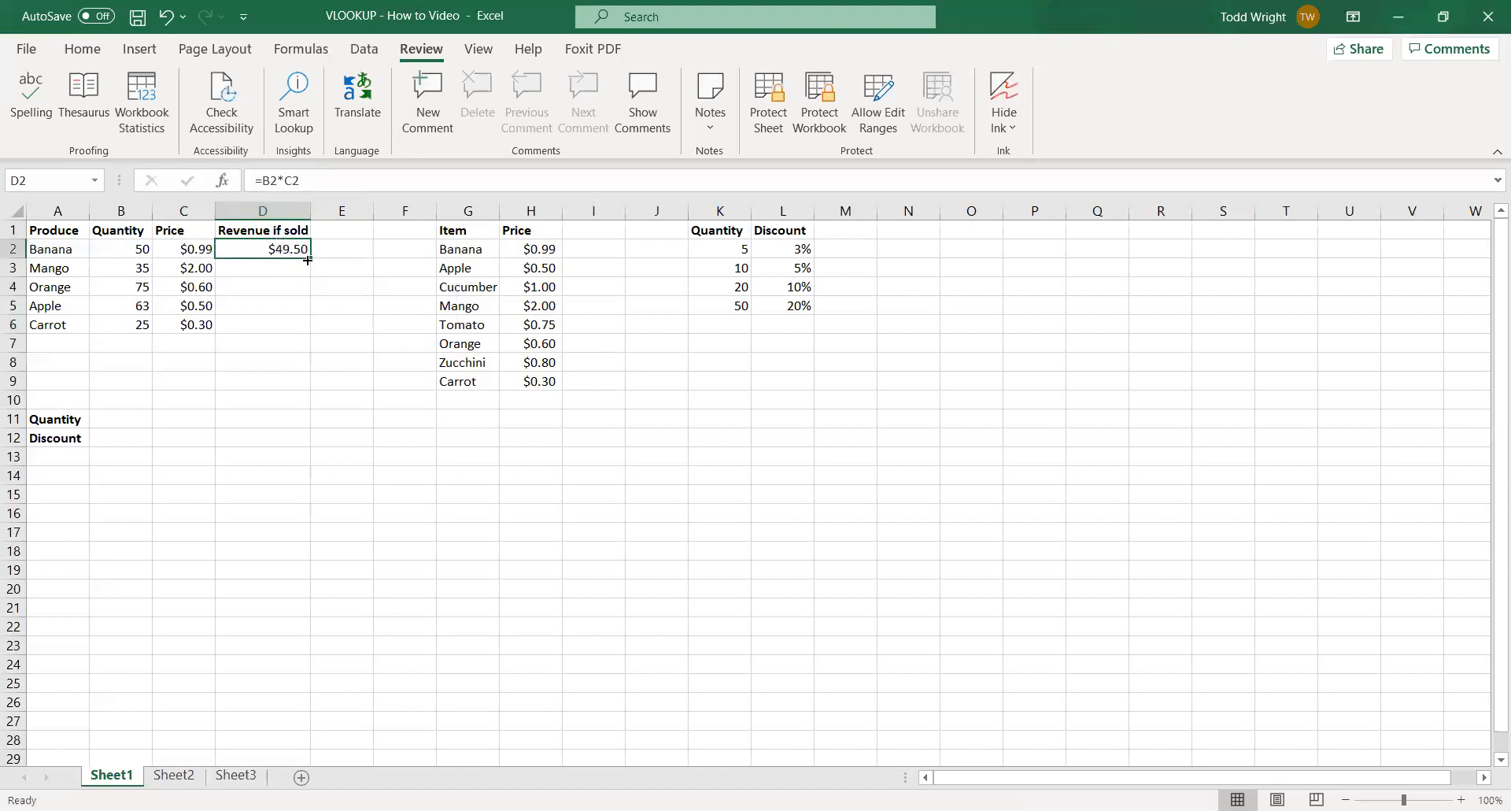
{"action": "left_click_drag", "start_coordinate": [308, 260], "coordinate": [302, 327]}
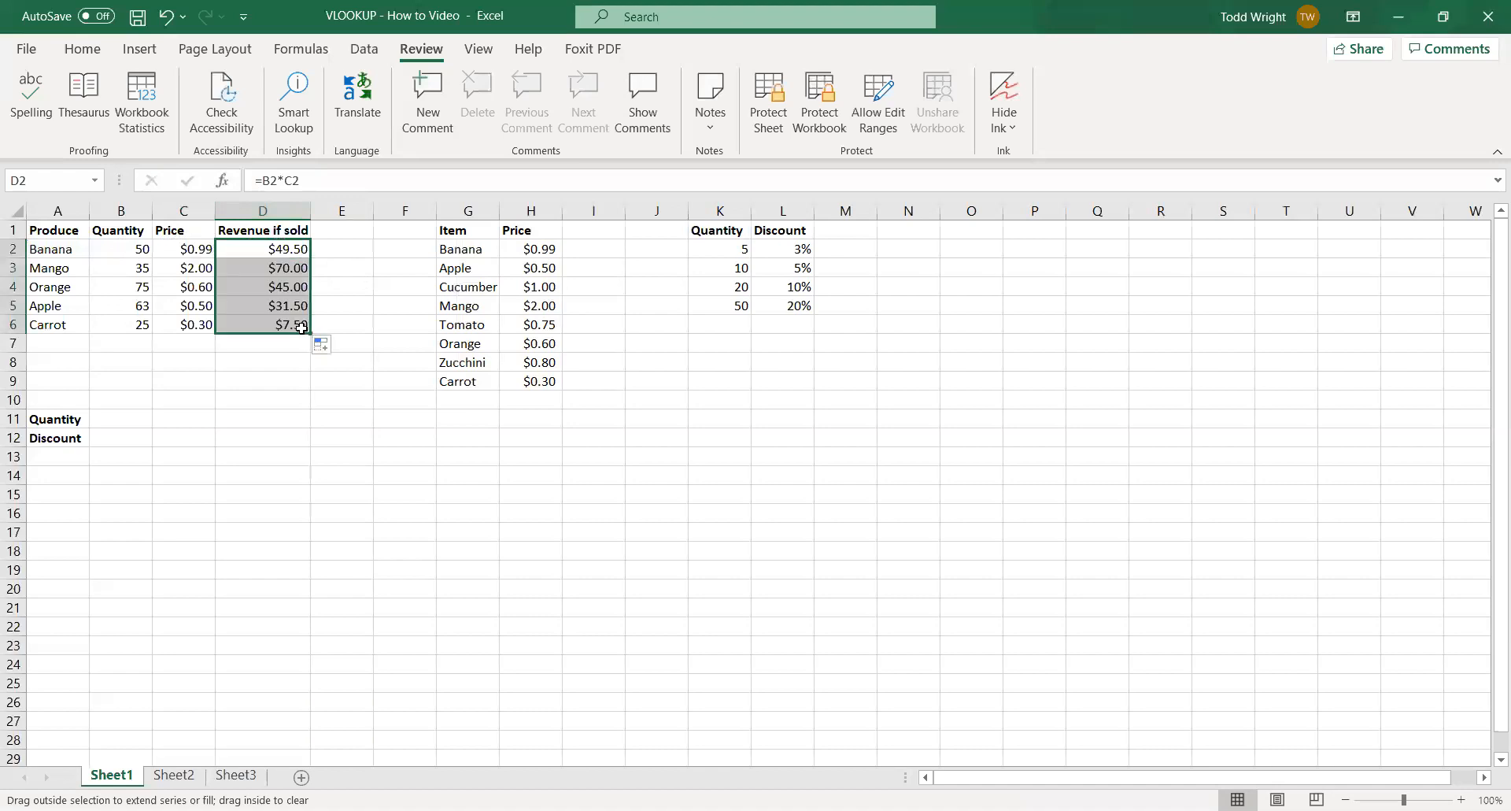
{"action": "left_click", "coordinate": [280, 285]}
{"action": "key", "text": "Down"}
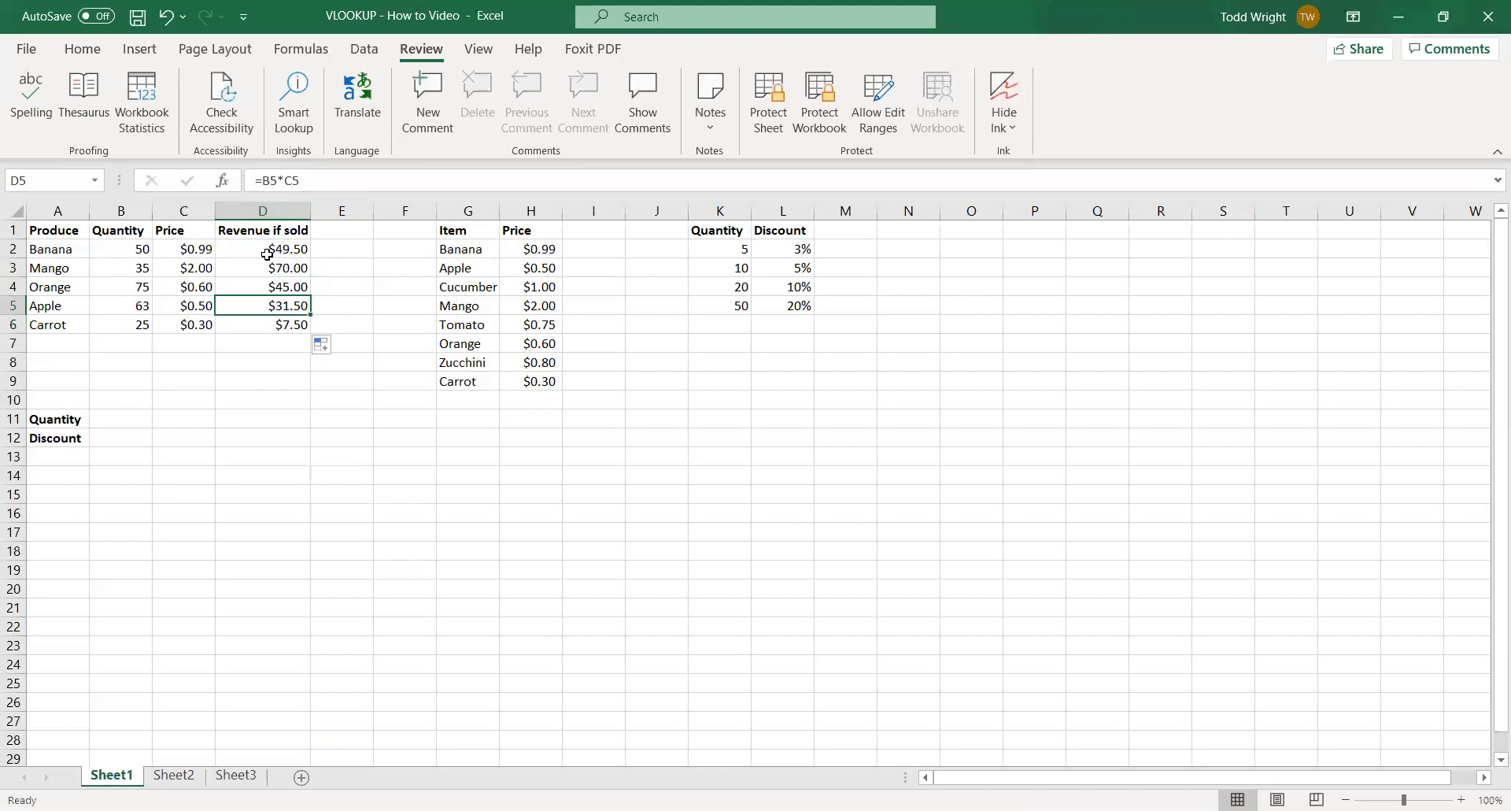
Step: Enter =VLOOKUP(B11,K2:L5,2,1) in B12 to look up the discount for the quantity by approximate match
{"action": "left_click", "coordinate": [129, 415]}
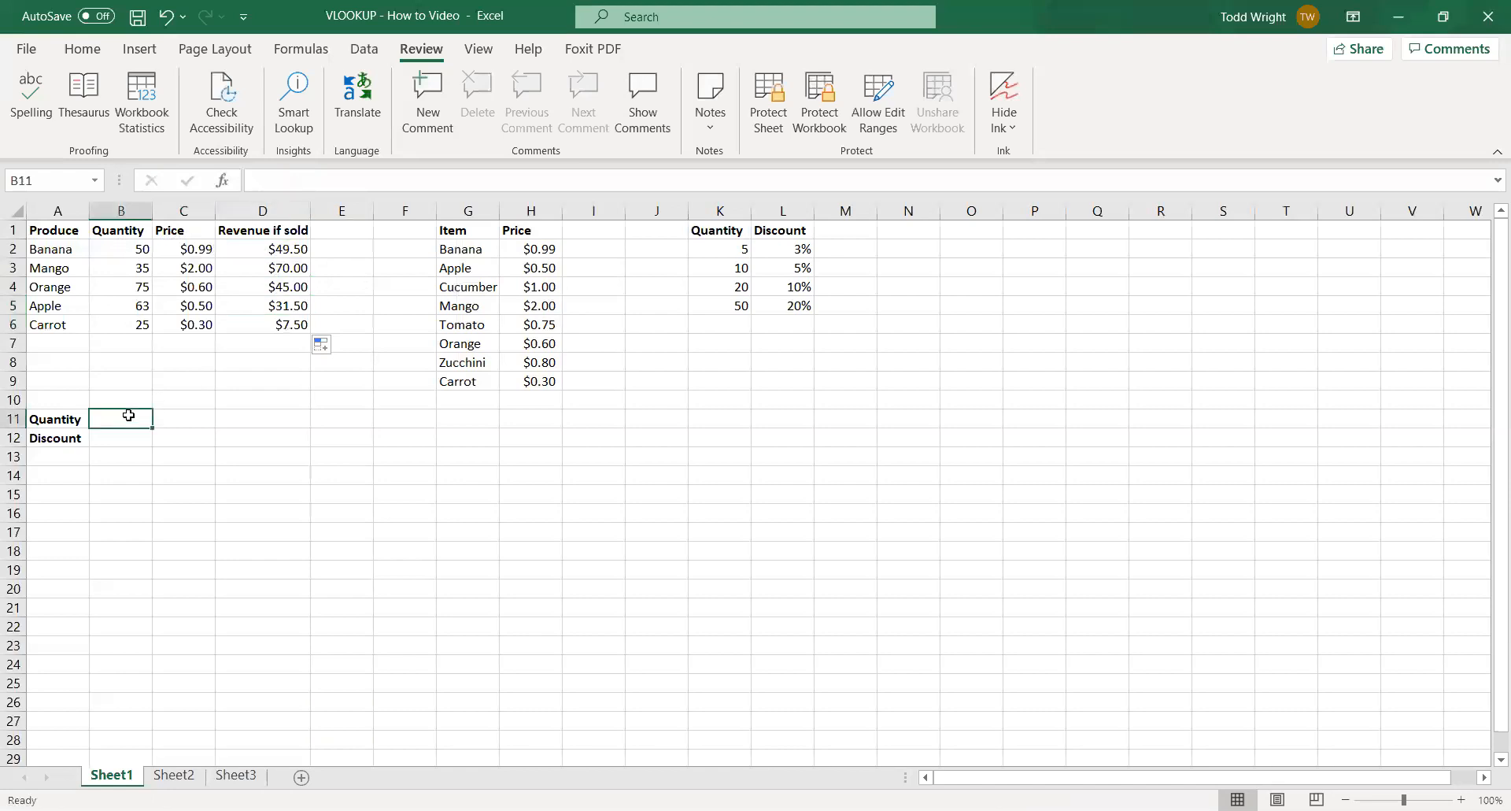
{"action": "left_click", "coordinate": [122, 434]}
{"action": "type", "text": "="}
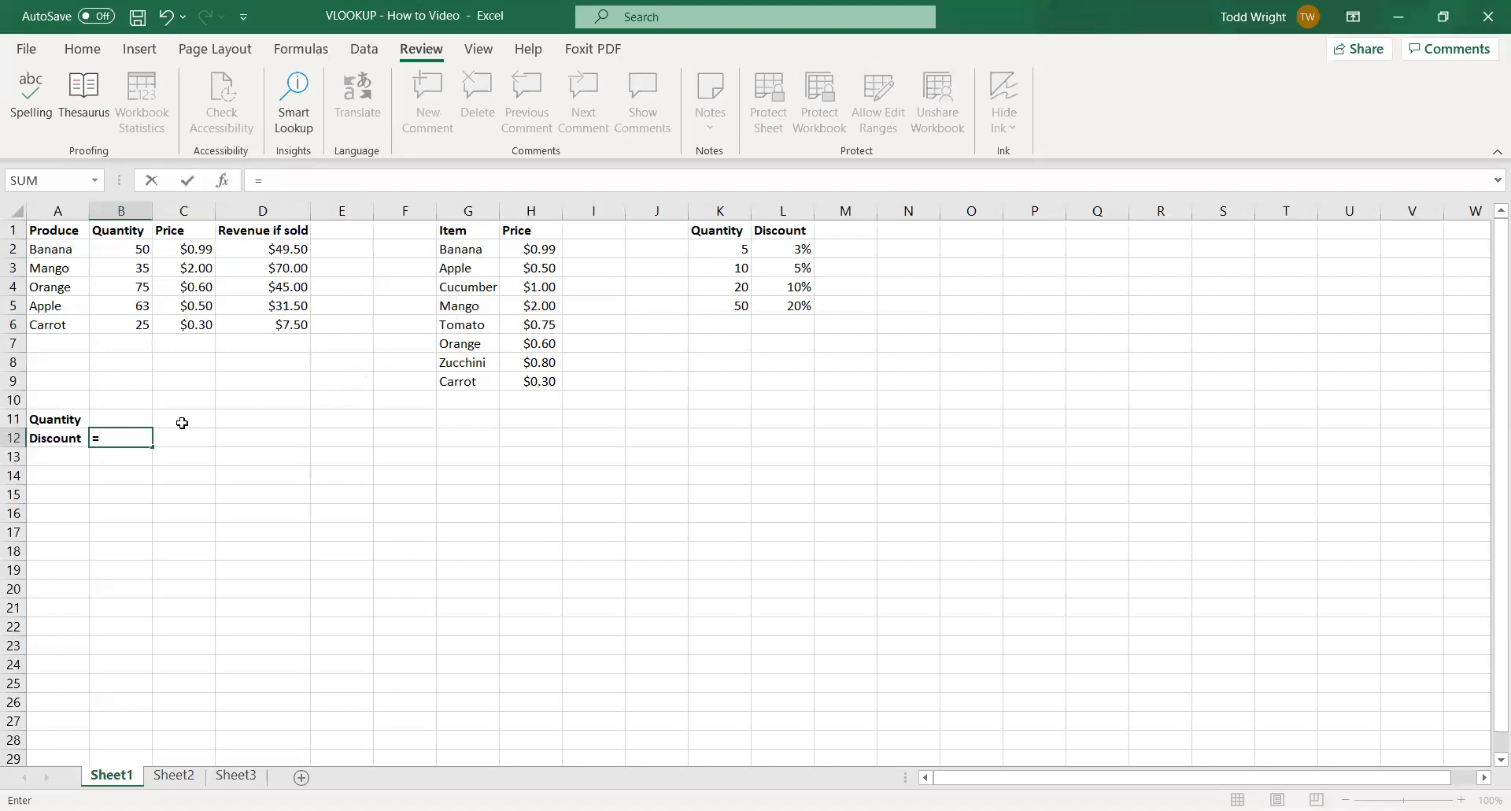
{"action": "type", "text": "V"}
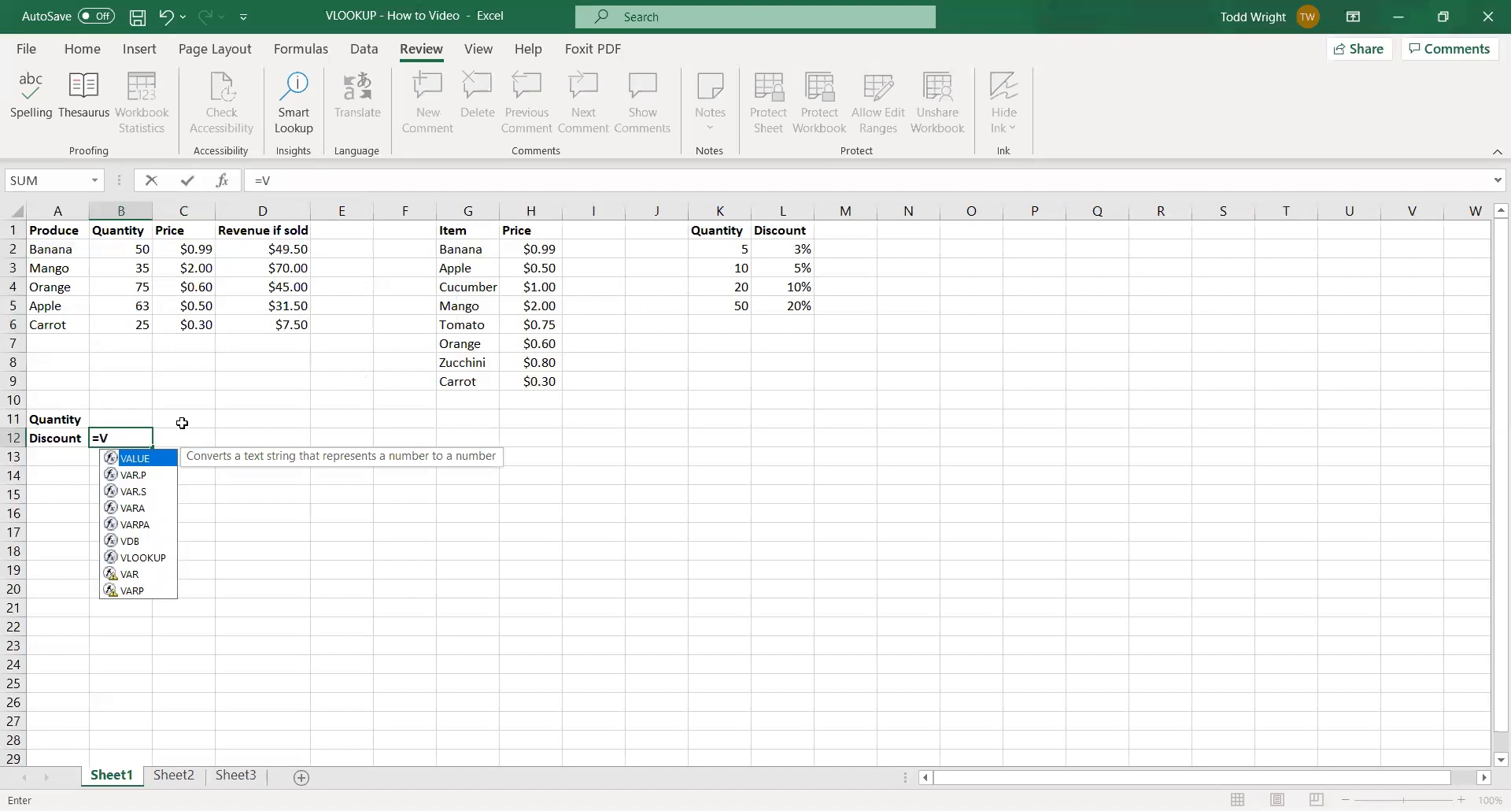
{"action": "type", "text": "lookup"}
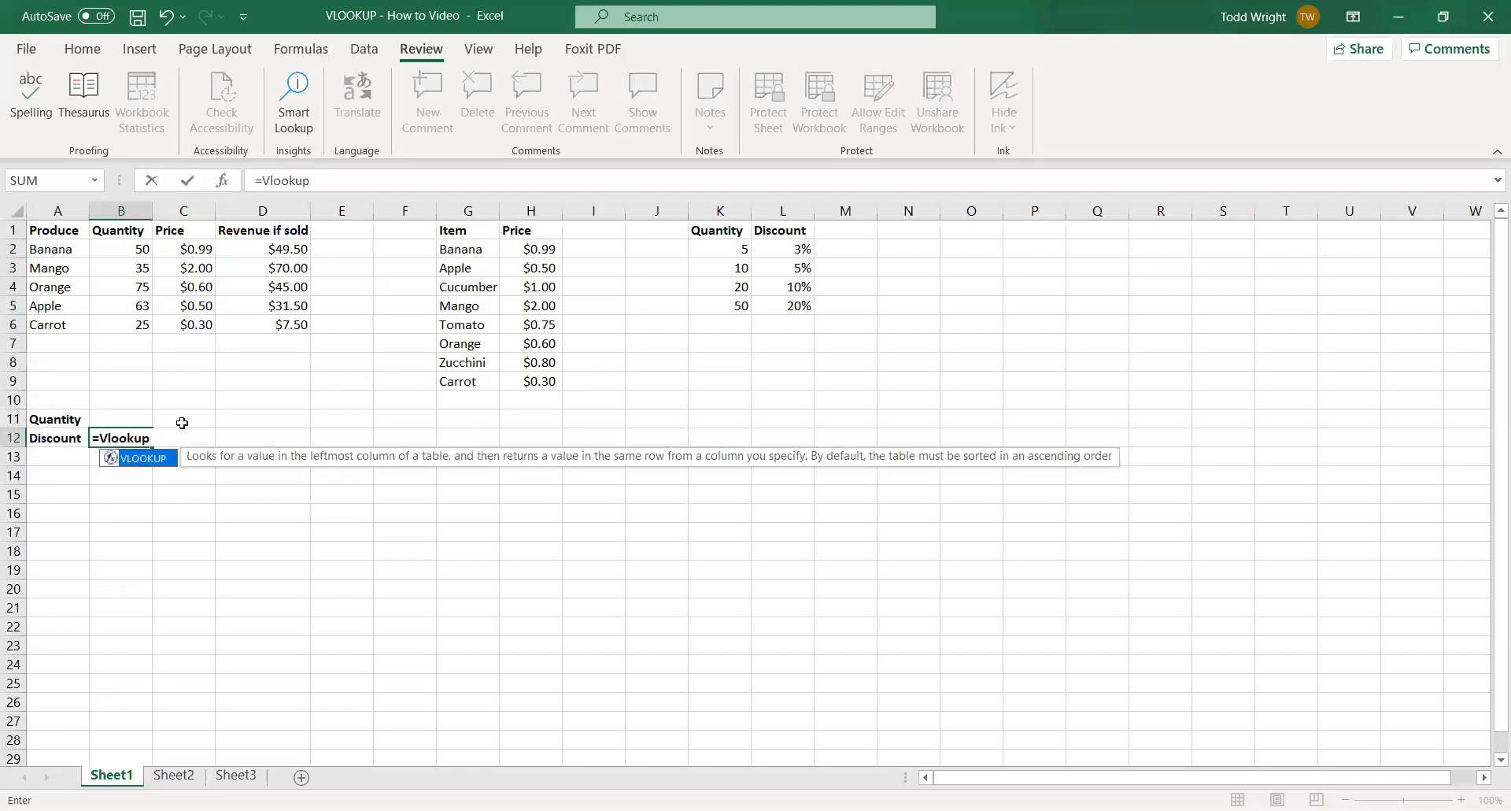
{"action": "type", "text": "("}
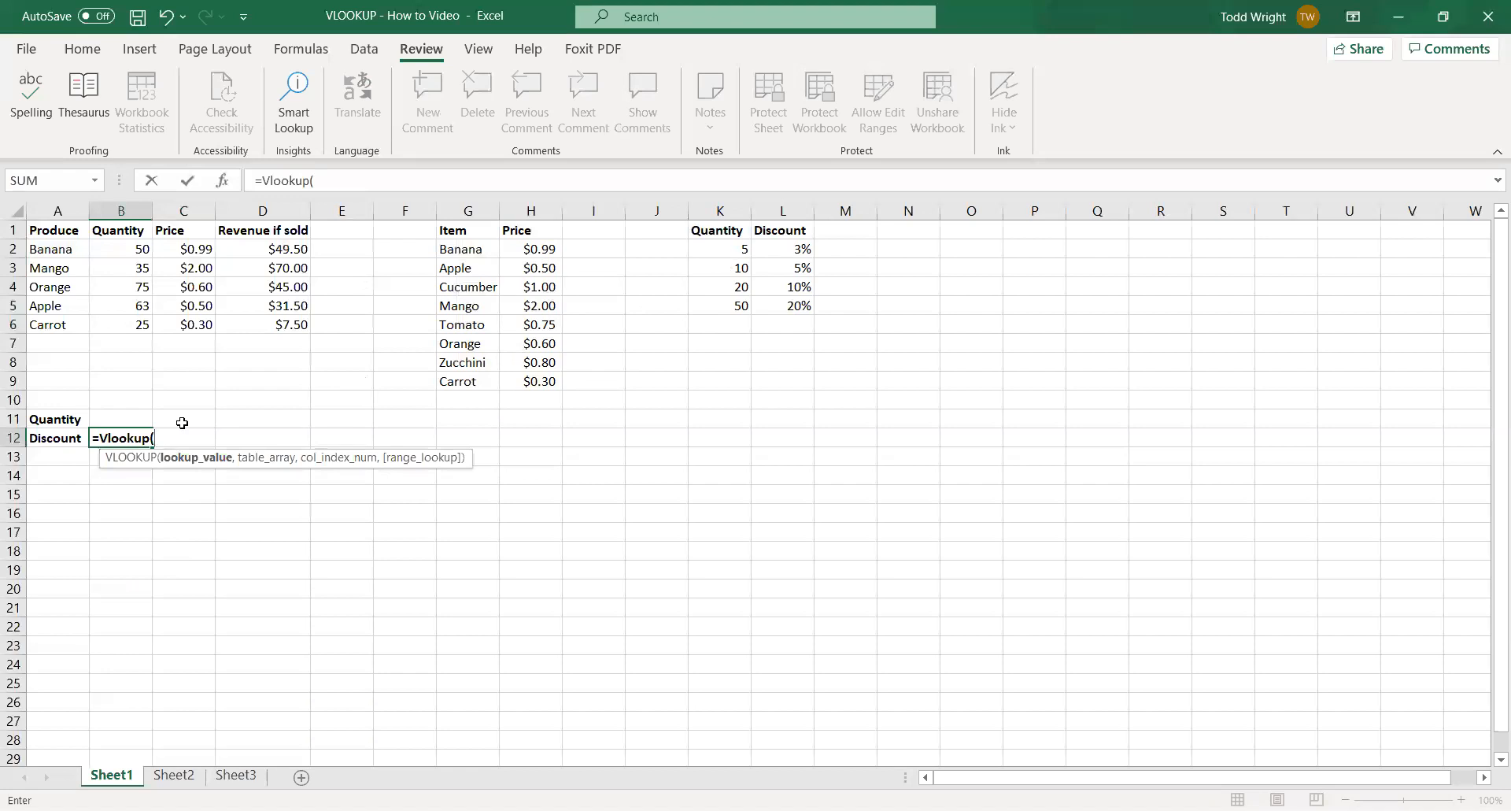
{"action": "left_click", "coordinate": [115, 418]}
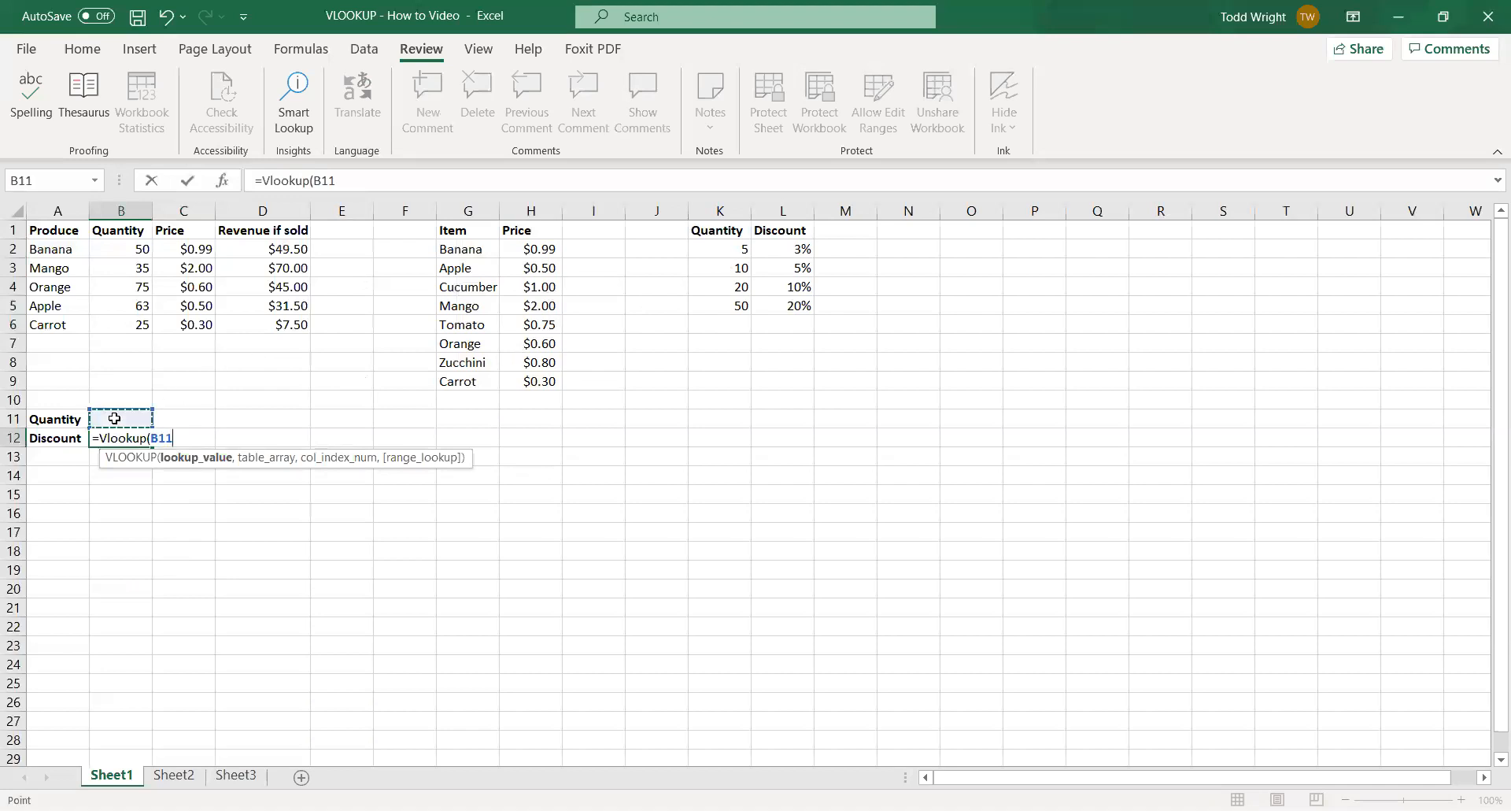
{"action": "type", "text": ","}
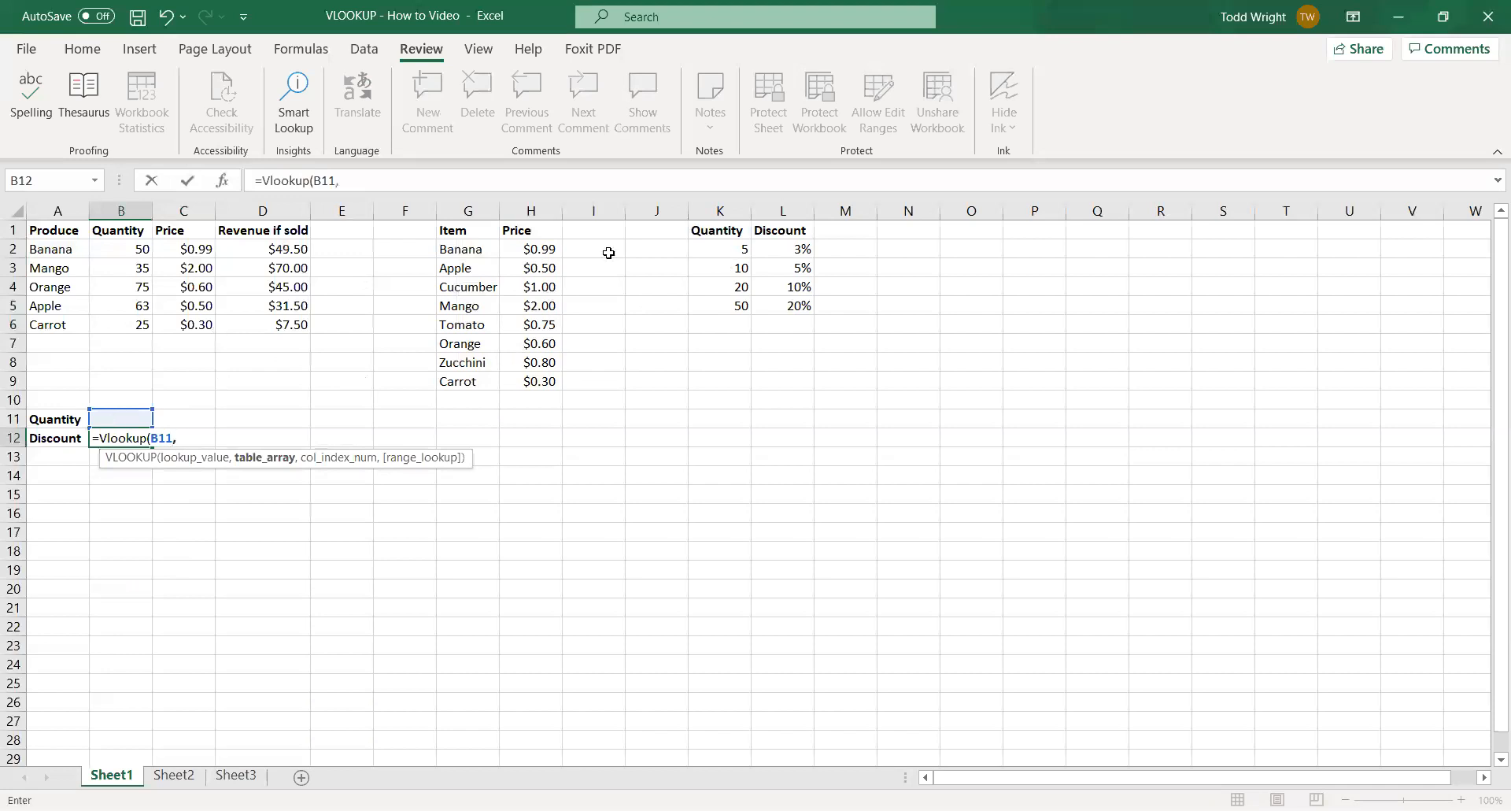
{"action": "left_click", "coordinate": [725, 245]}
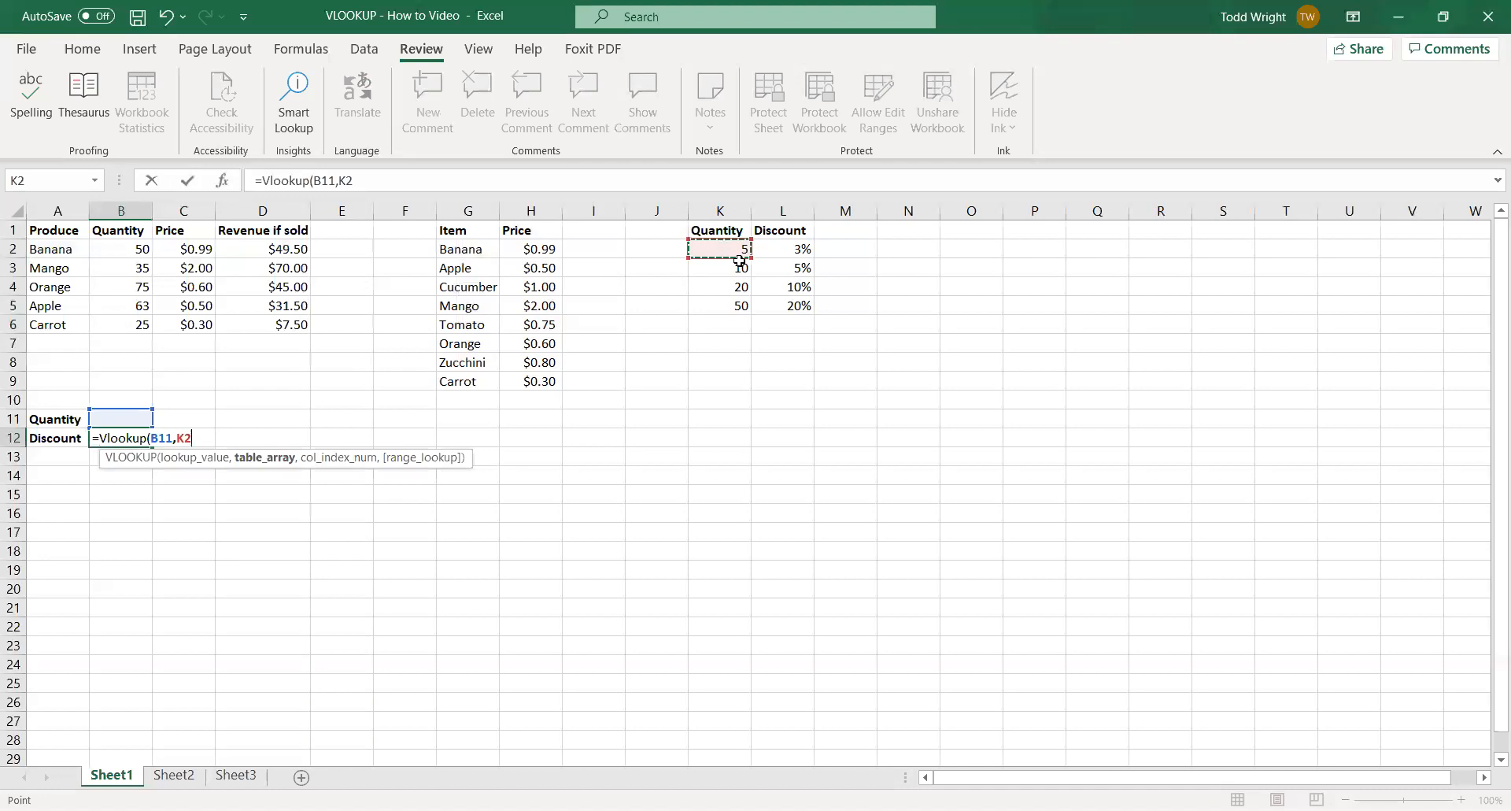
{"action": "left_click_drag", "start_coordinate": [739, 259], "coordinate": [783, 310]}
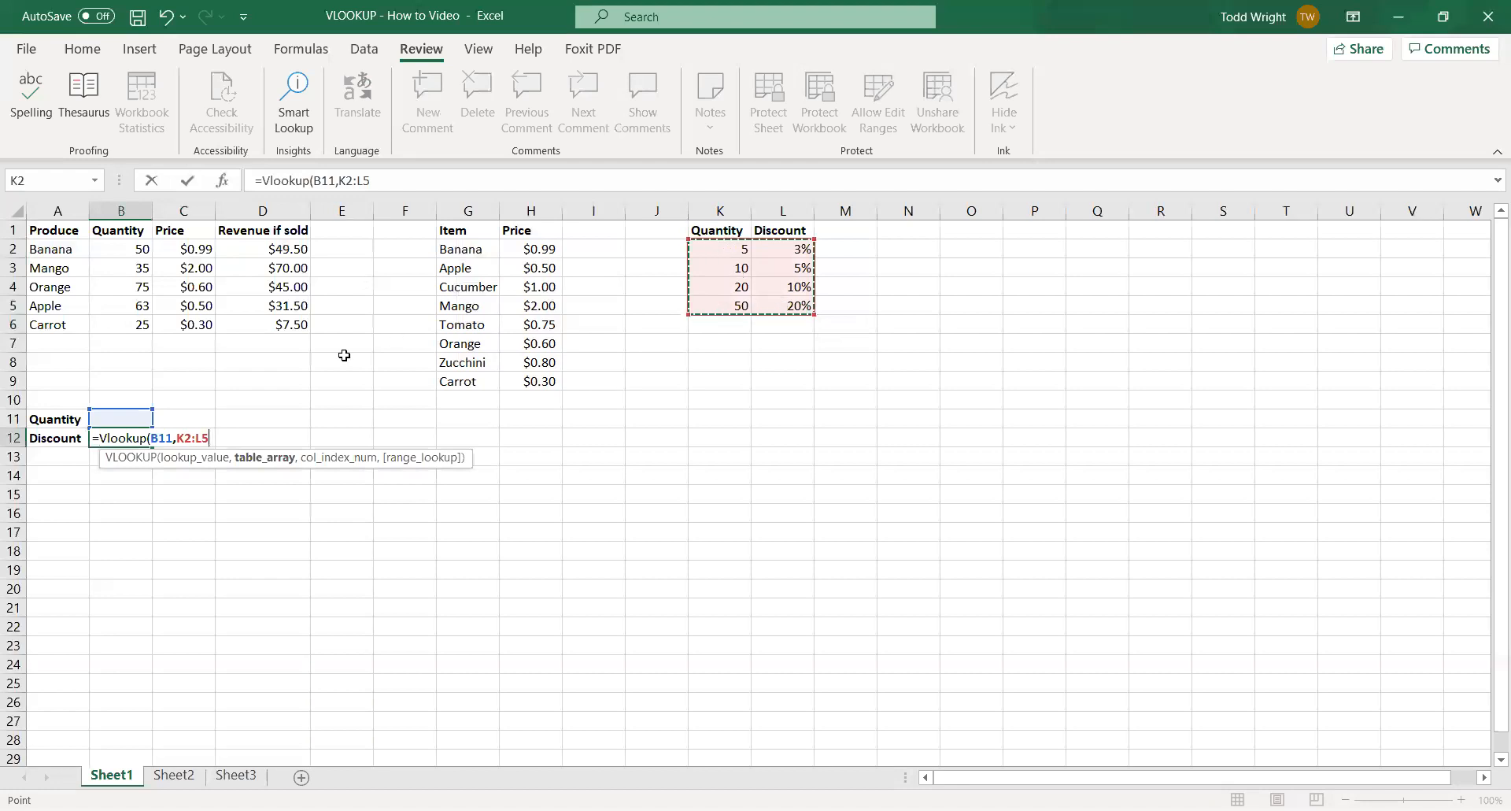
{"action": "type", "text": ","}
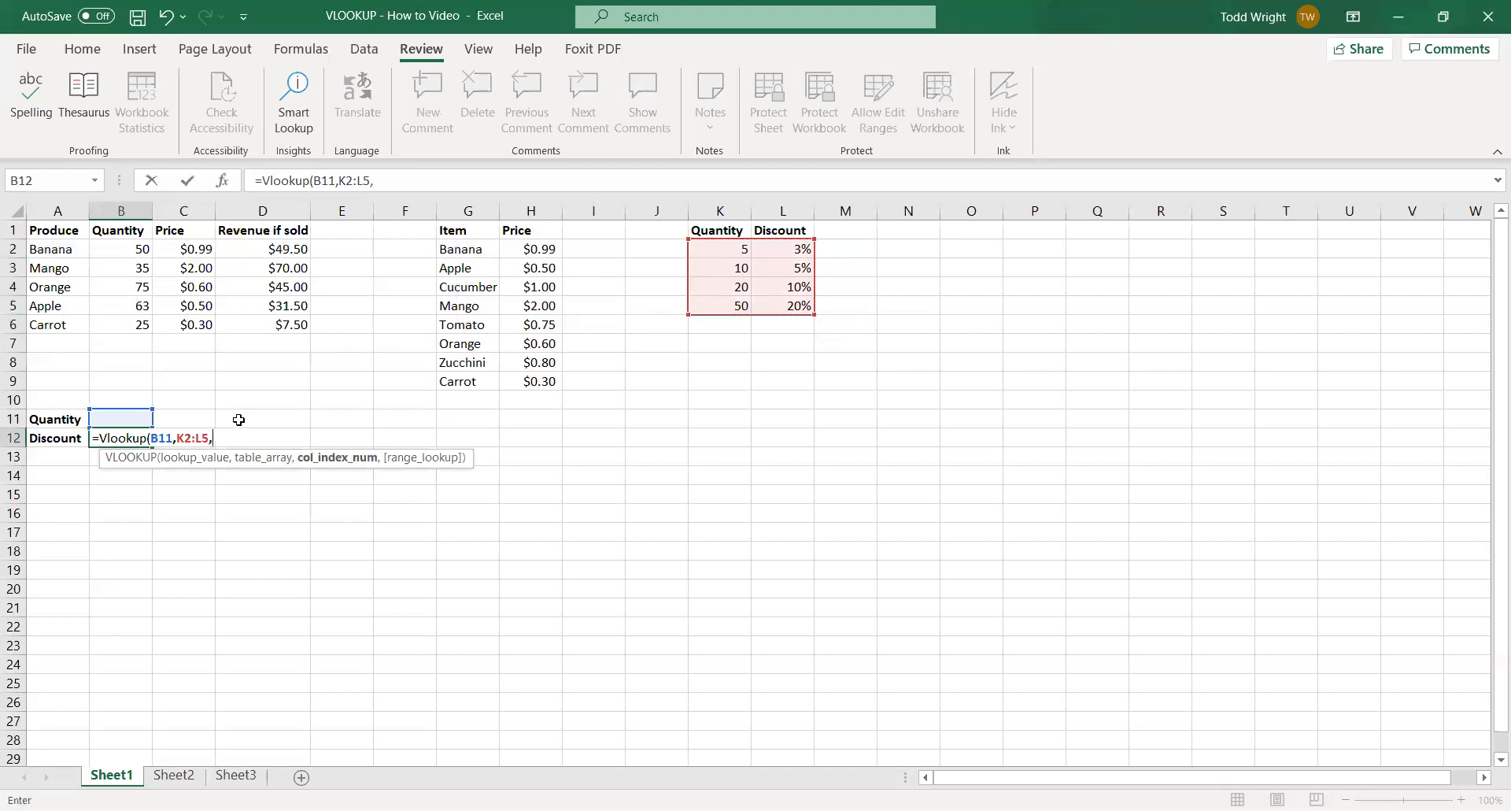
{"action": "type", "text": "2"}
{"action": "type", "text": ","}
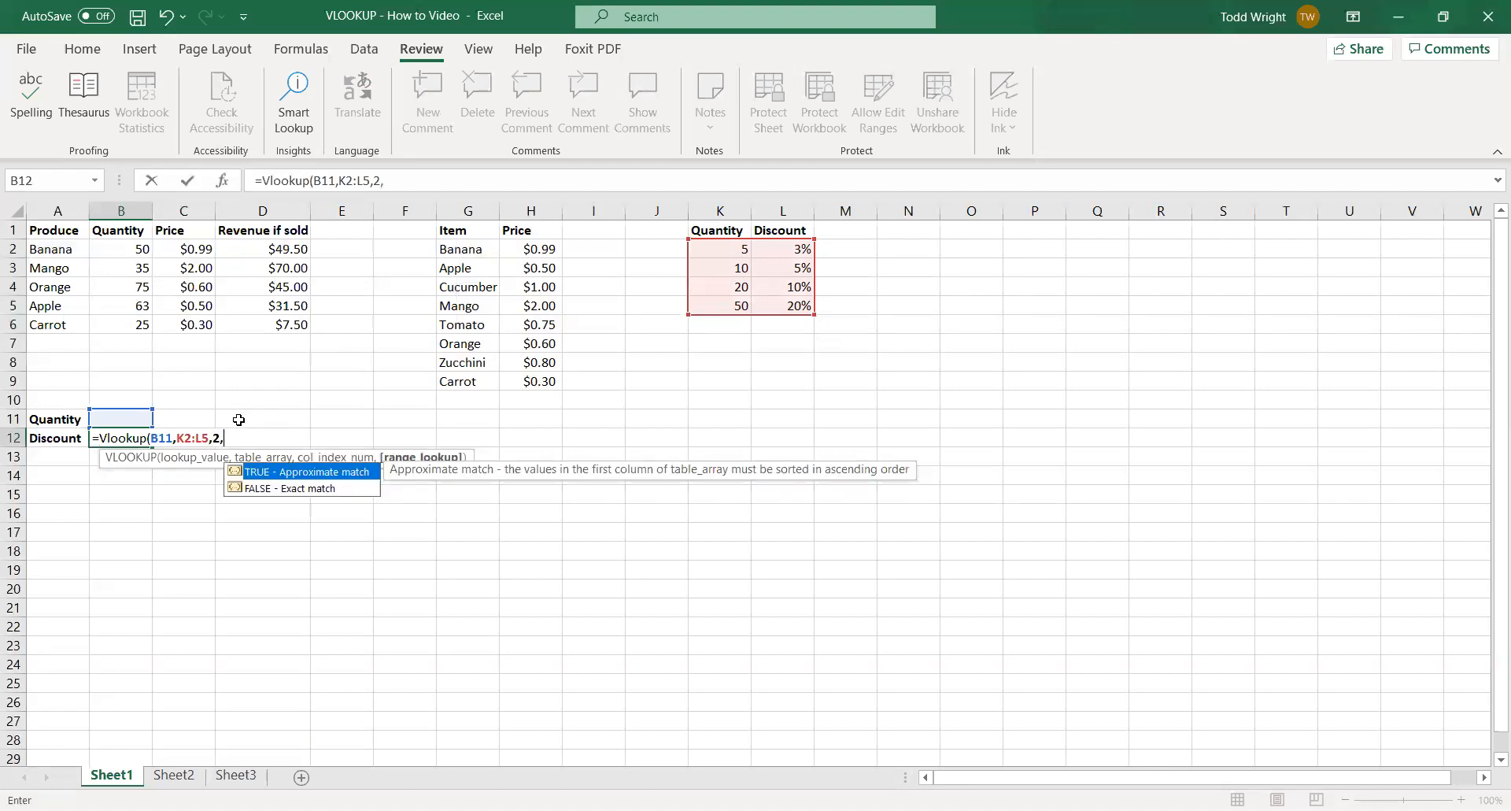
{"action": "type", "text": "1)"}
{"action": "key", "text": "Return"}
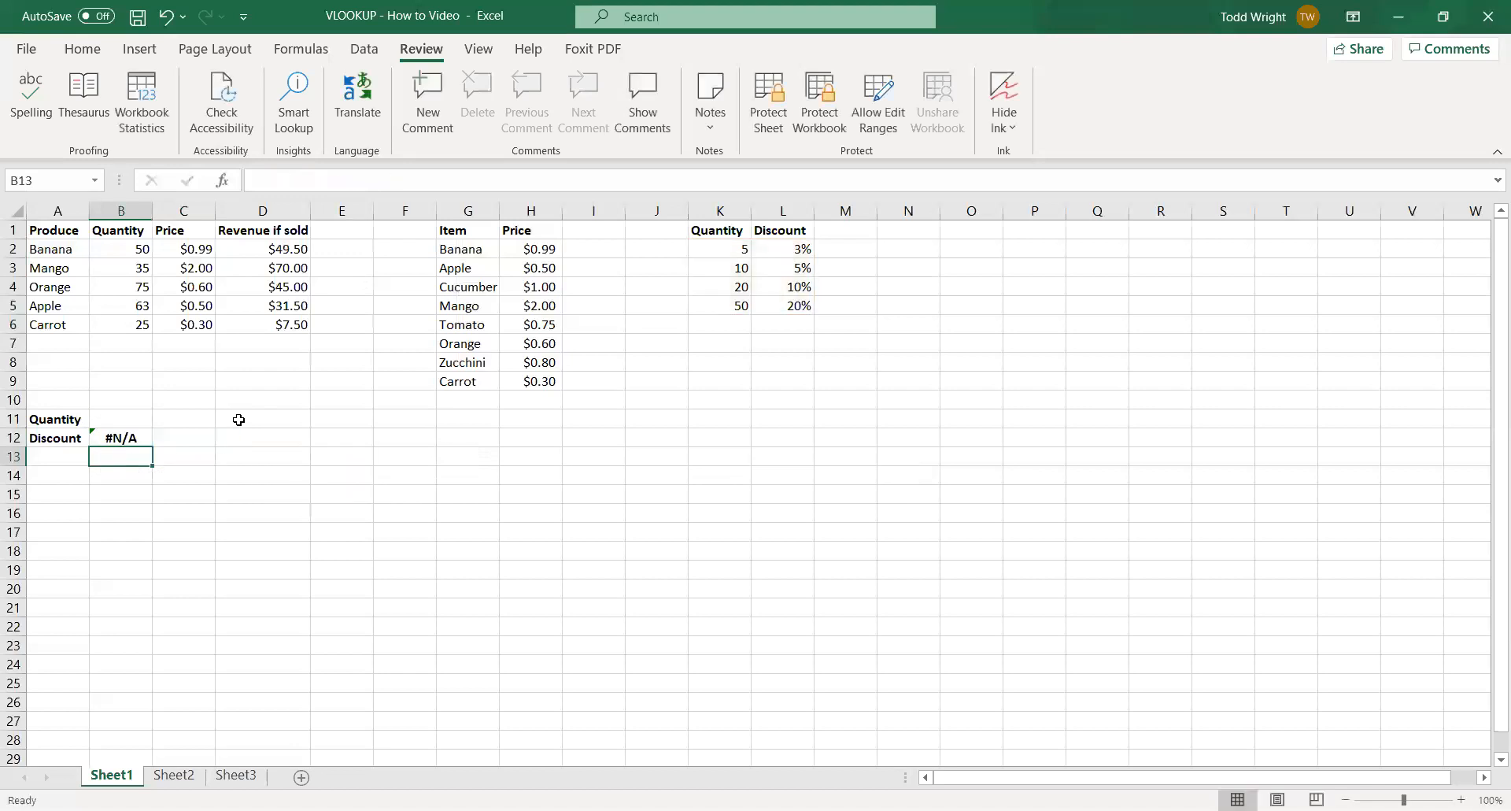
Step: Enter 17 as the quantity in B11 and check the matching tier in the discount table's second row
{"action": "left_click", "coordinate": [125, 414]}
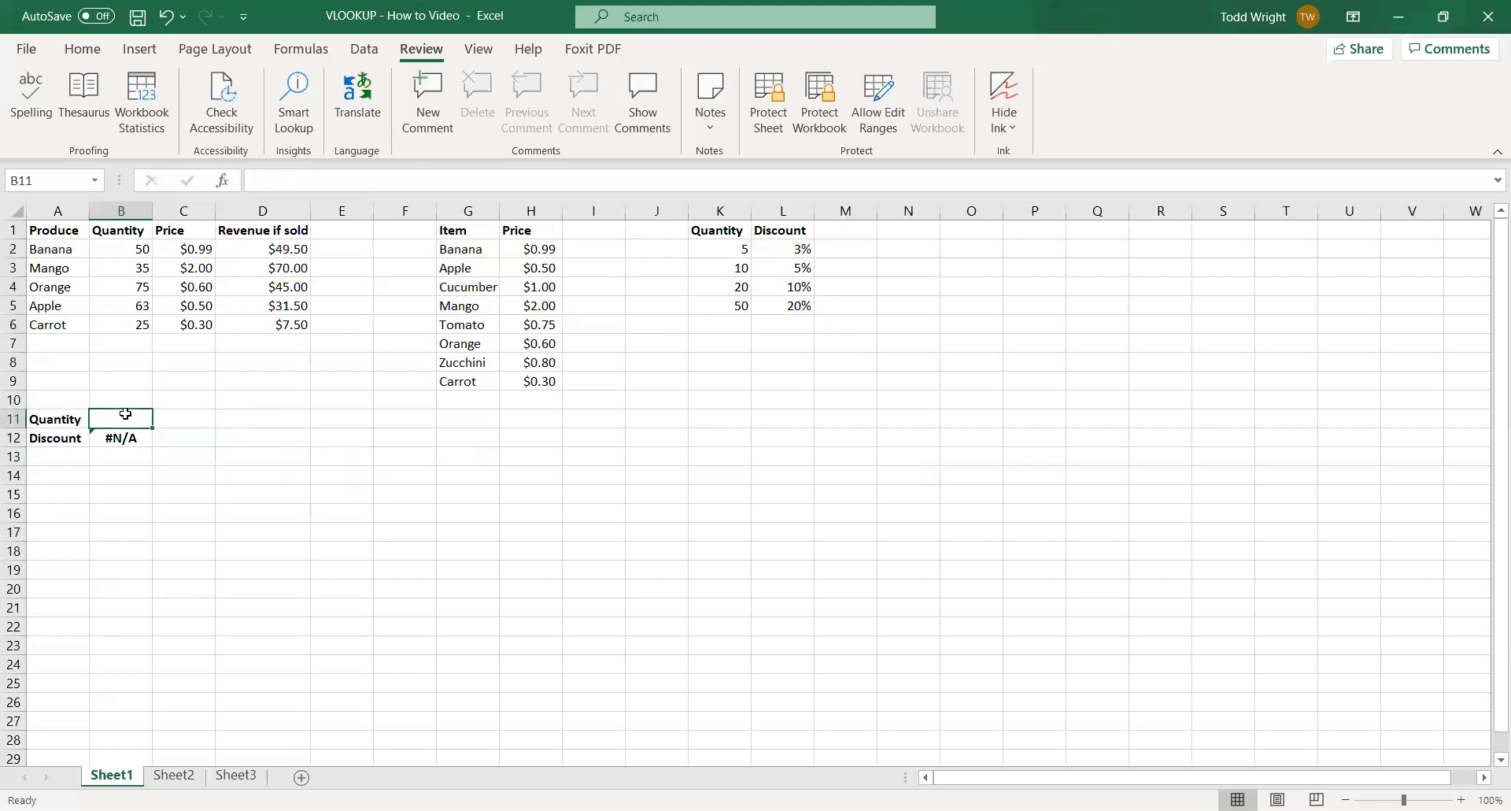
{"action": "type", "text": "17"}
{"action": "key", "text": "Return"}
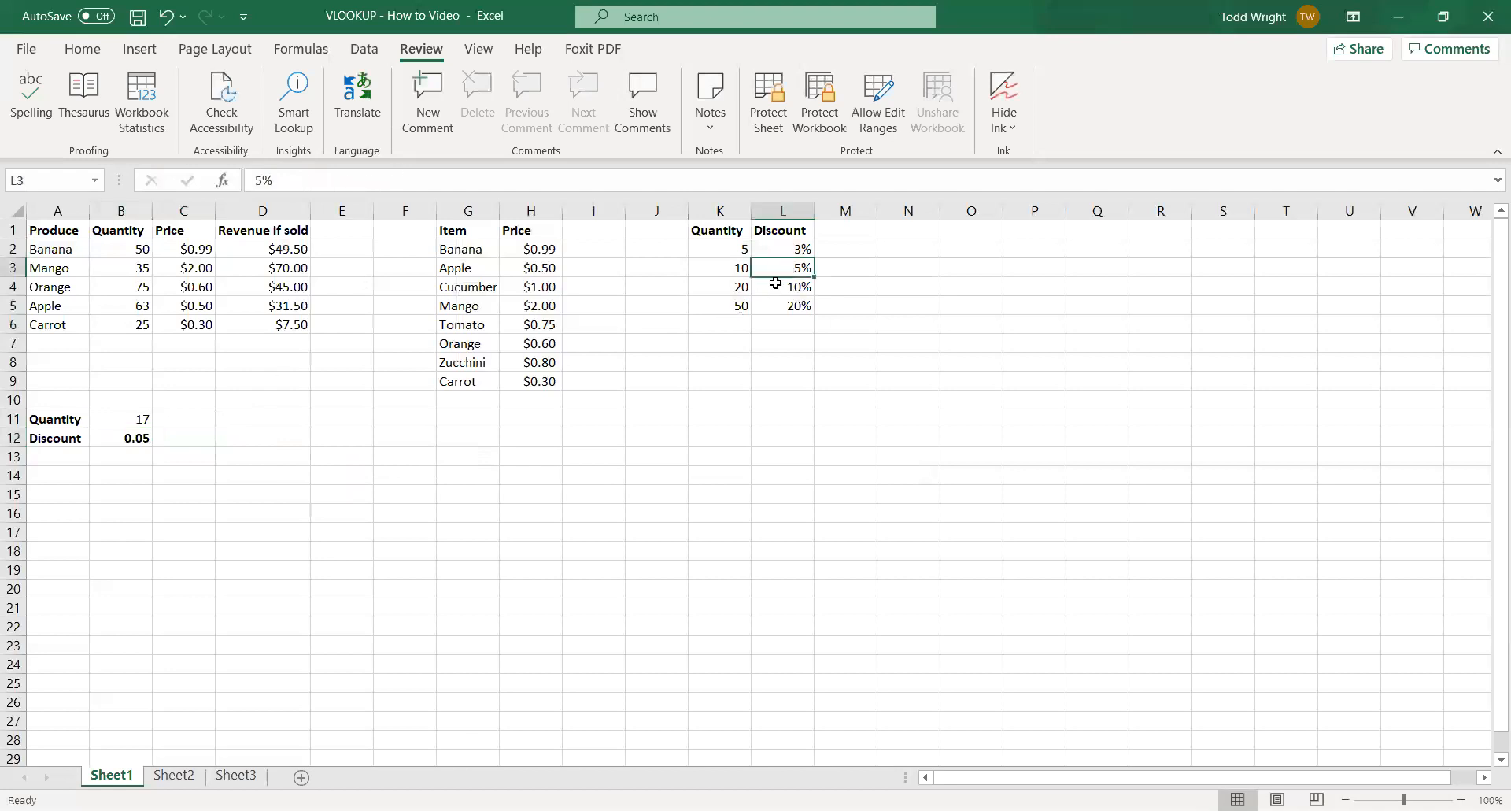
{"action": "left_click", "coordinate": [736, 289]}
{"action": "left_click", "coordinate": [785, 272]}
Step: Format the discount result in B12 as Percentage
{"action": "right_click", "coordinate": [145, 436]}
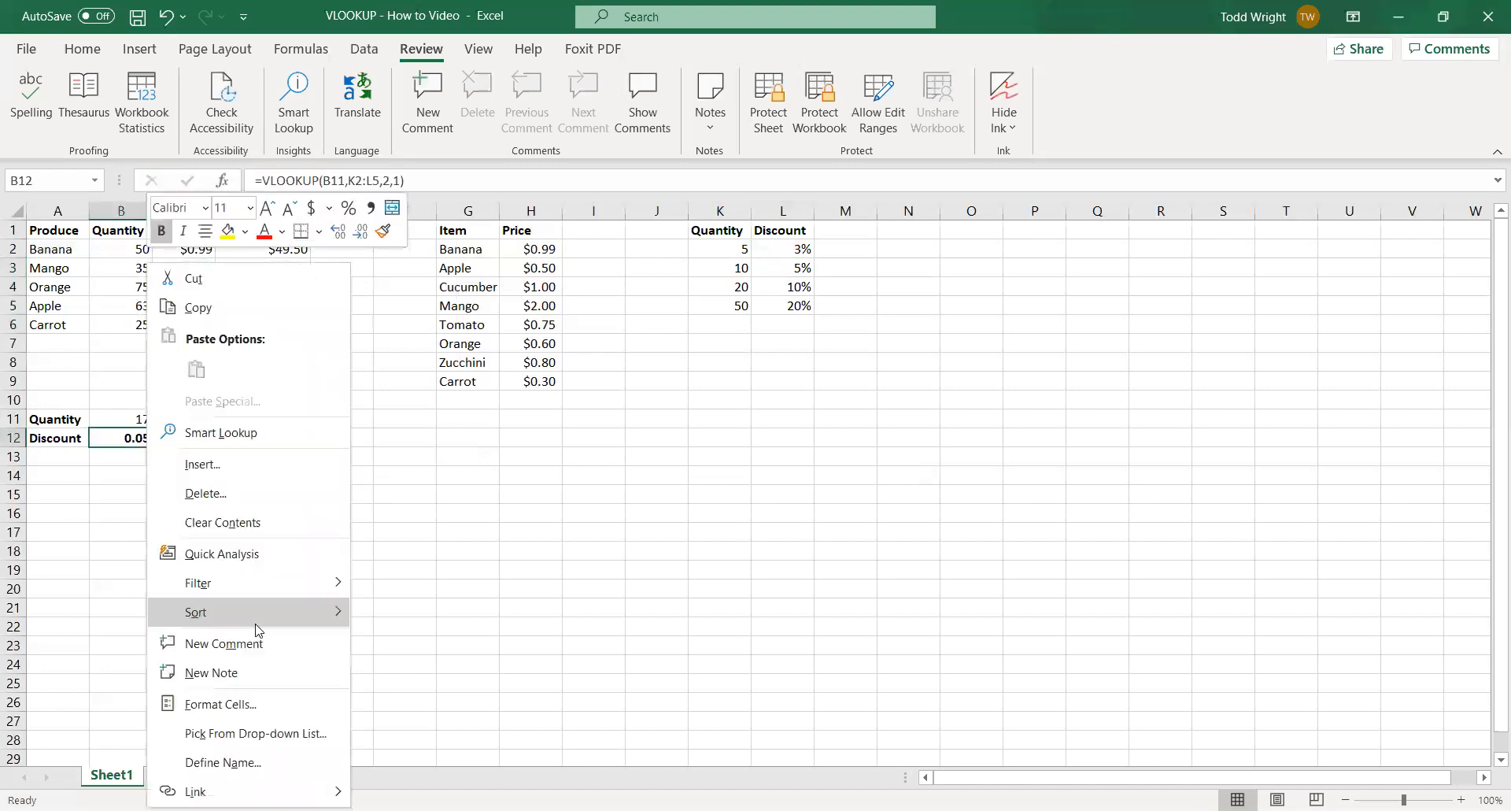
{"action": "left_click", "coordinate": [250, 704]}
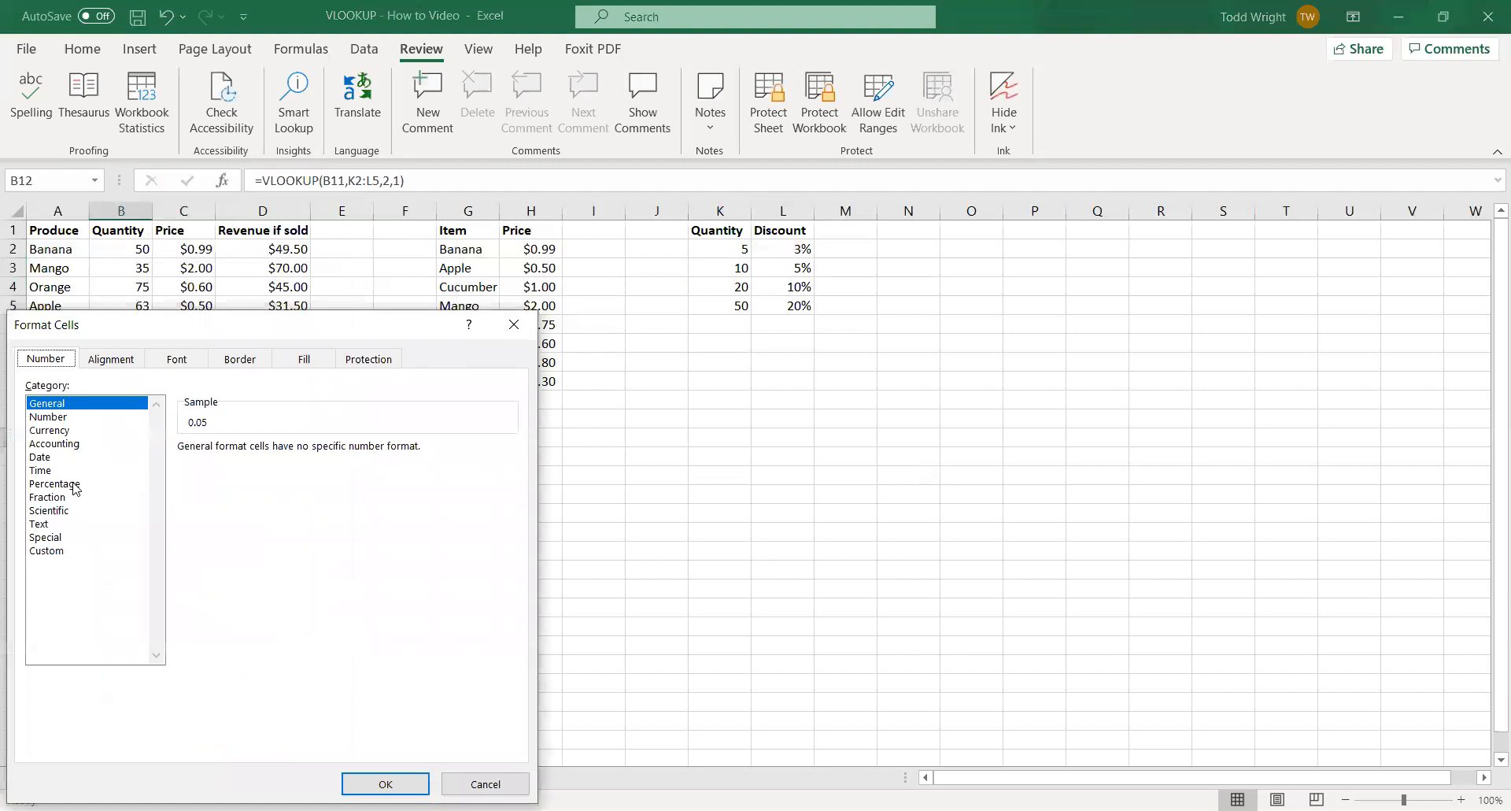
{"action": "left_click", "coordinate": [79, 483]}
{"action": "left_click", "coordinate": [397, 781]}
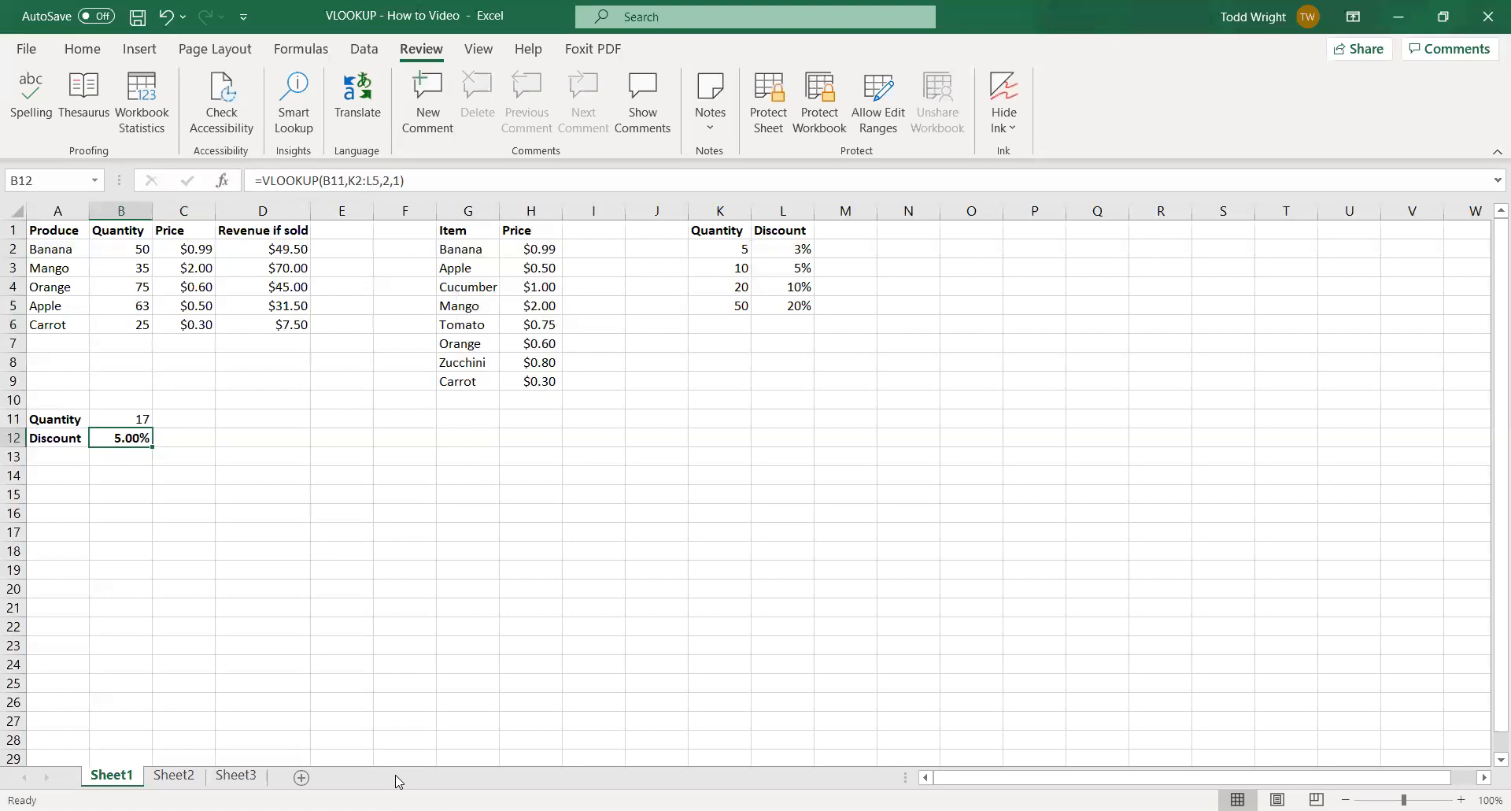
Step: Review Banana's row and fill the VLOOKUP price formula from C2 down to C6 again
{"action": "left_click", "coordinate": [63, 248]}
{"action": "left_click", "coordinate": [242, 247]}
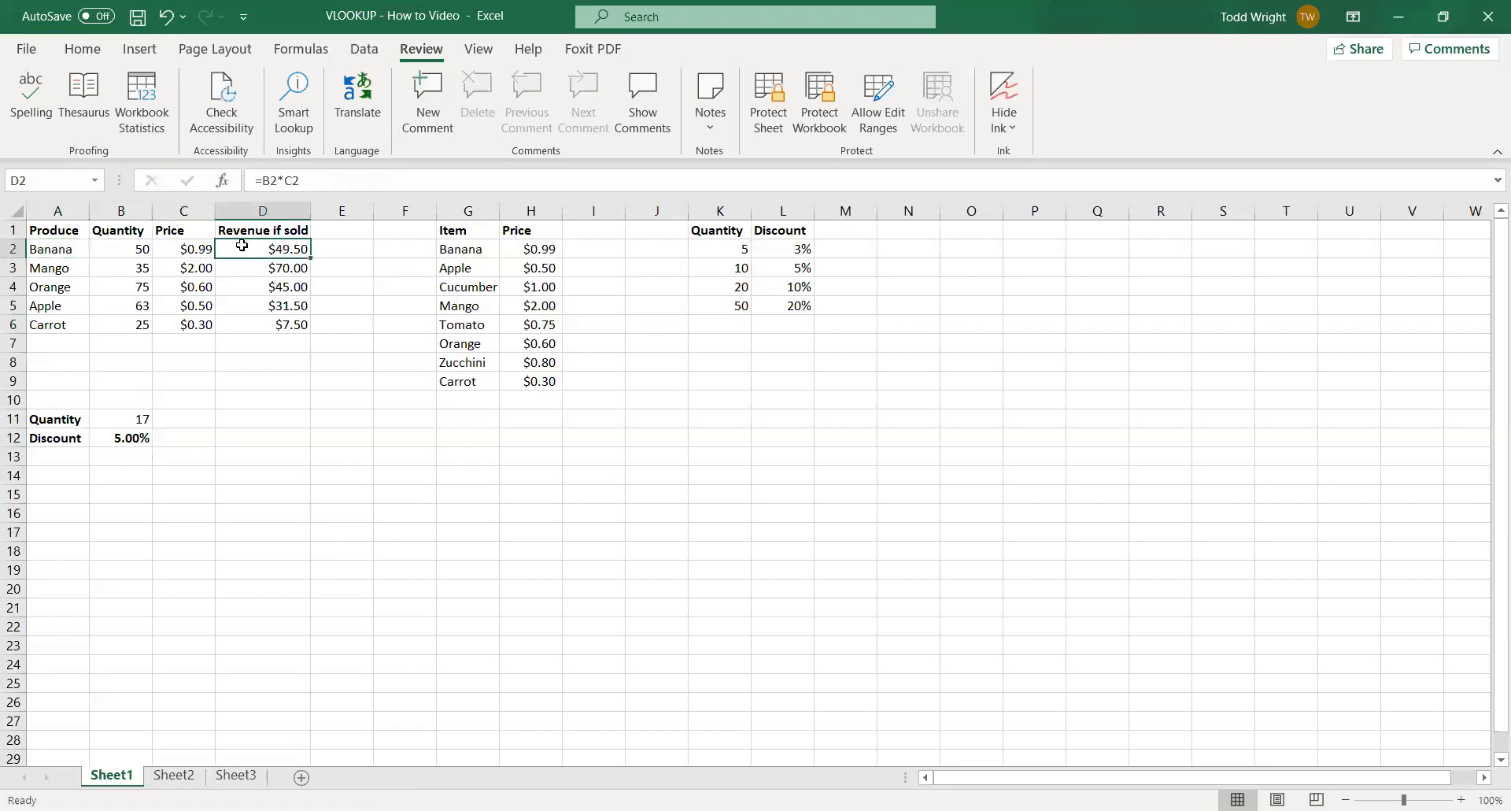
{"action": "left_click", "coordinate": [177, 247]}
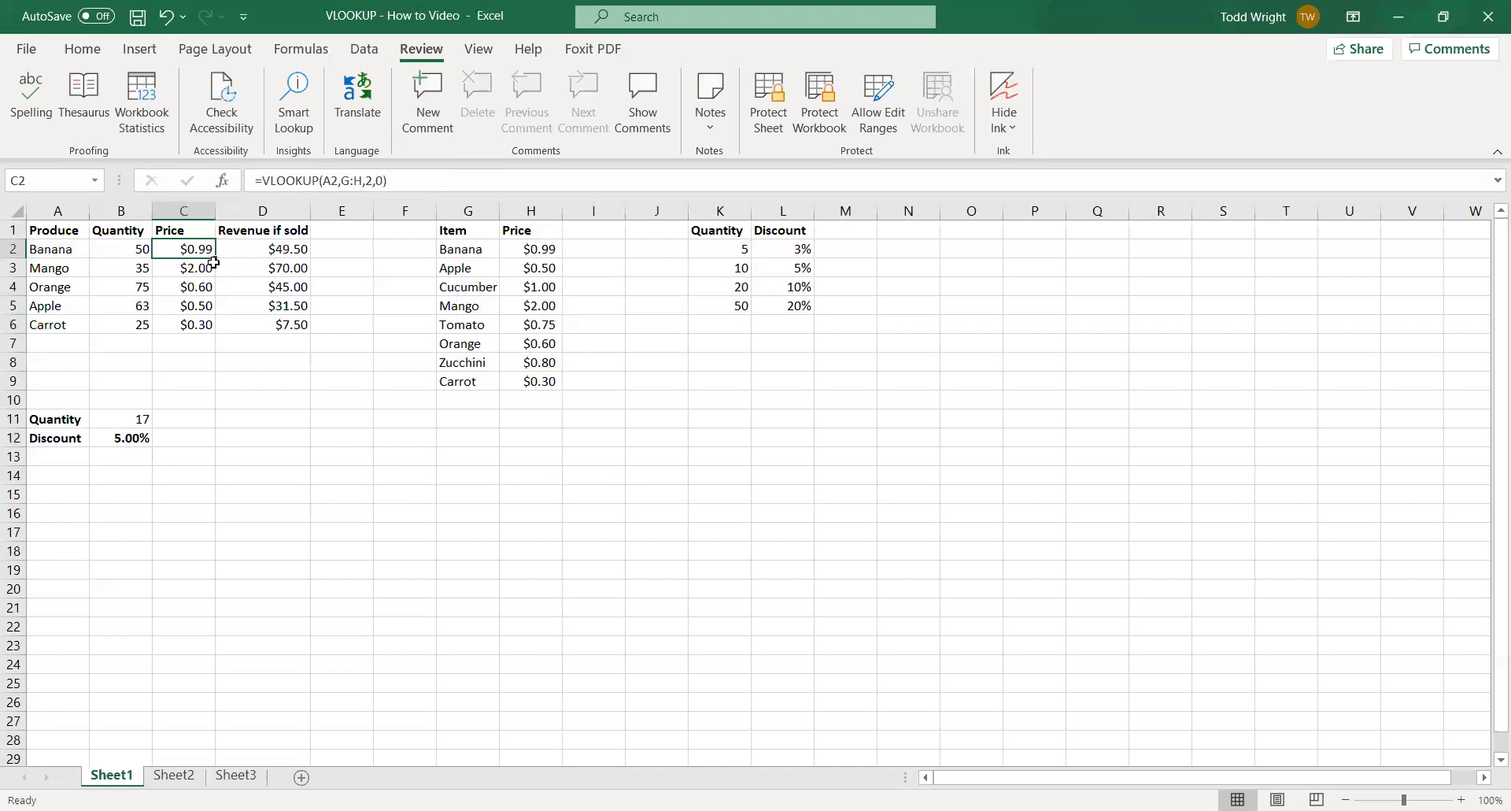
{"action": "left_click_drag", "start_coordinate": [216, 259], "coordinate": [213, 333]}
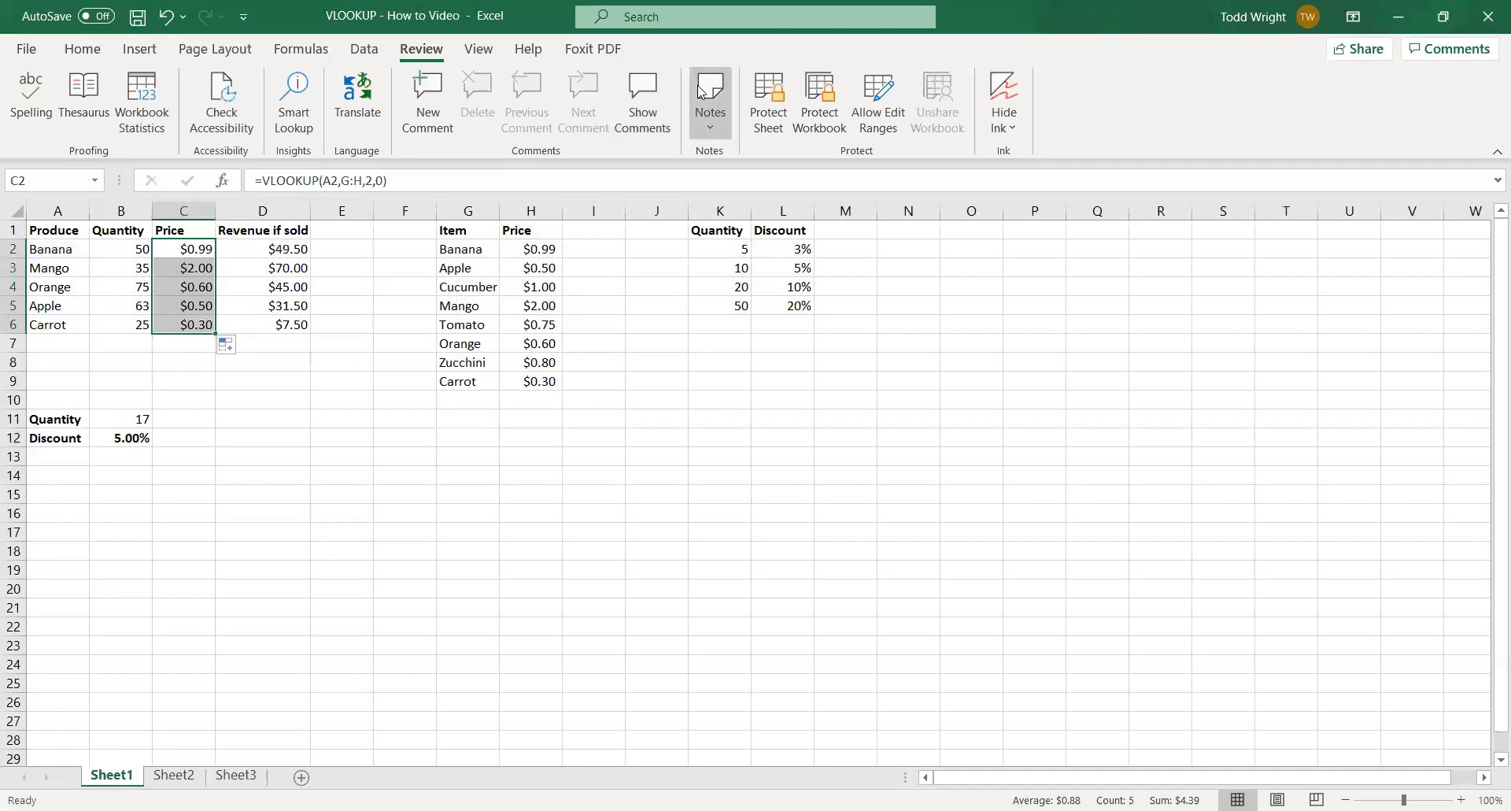
{"action": "key", "text": "alt"}
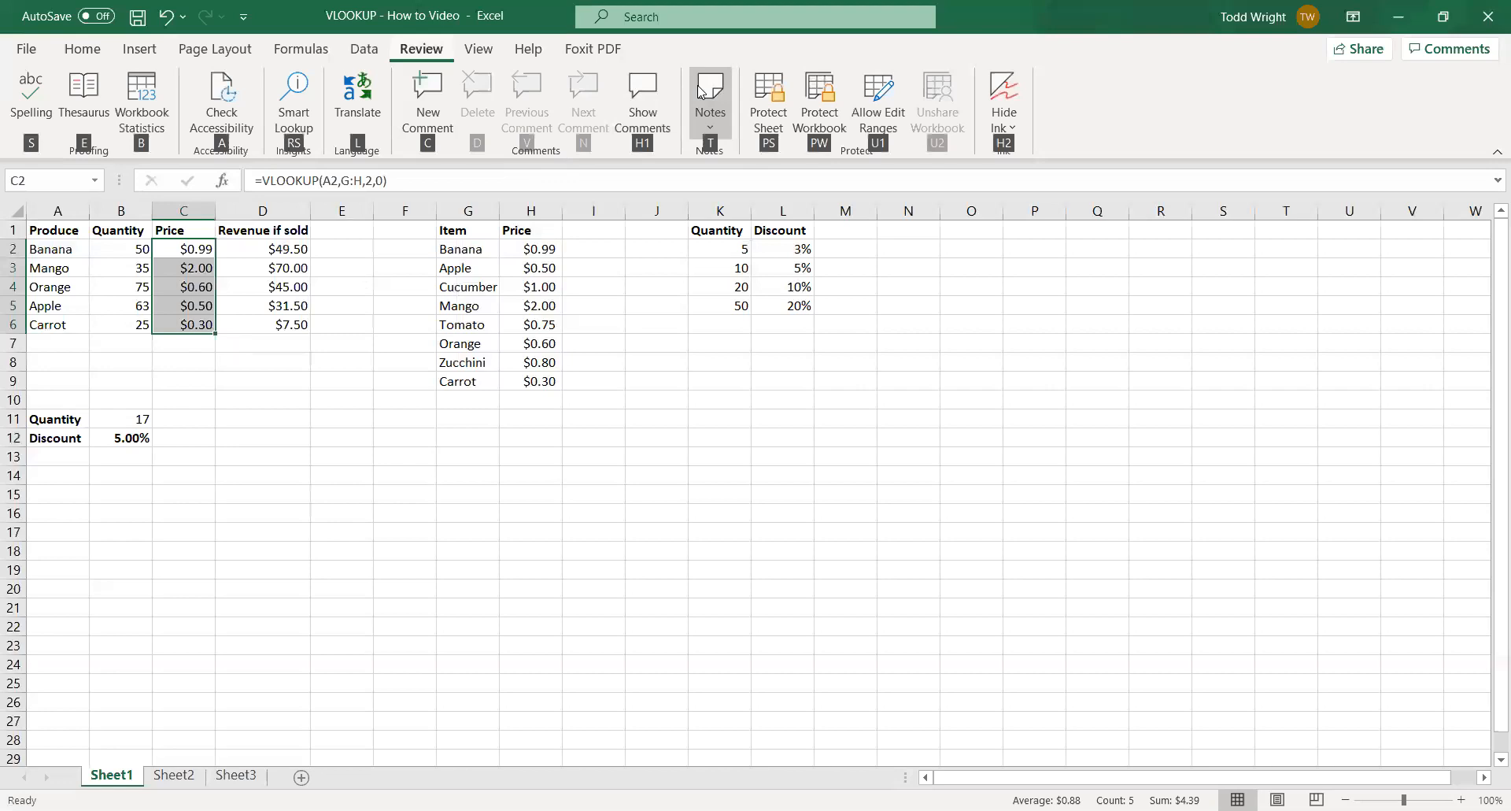